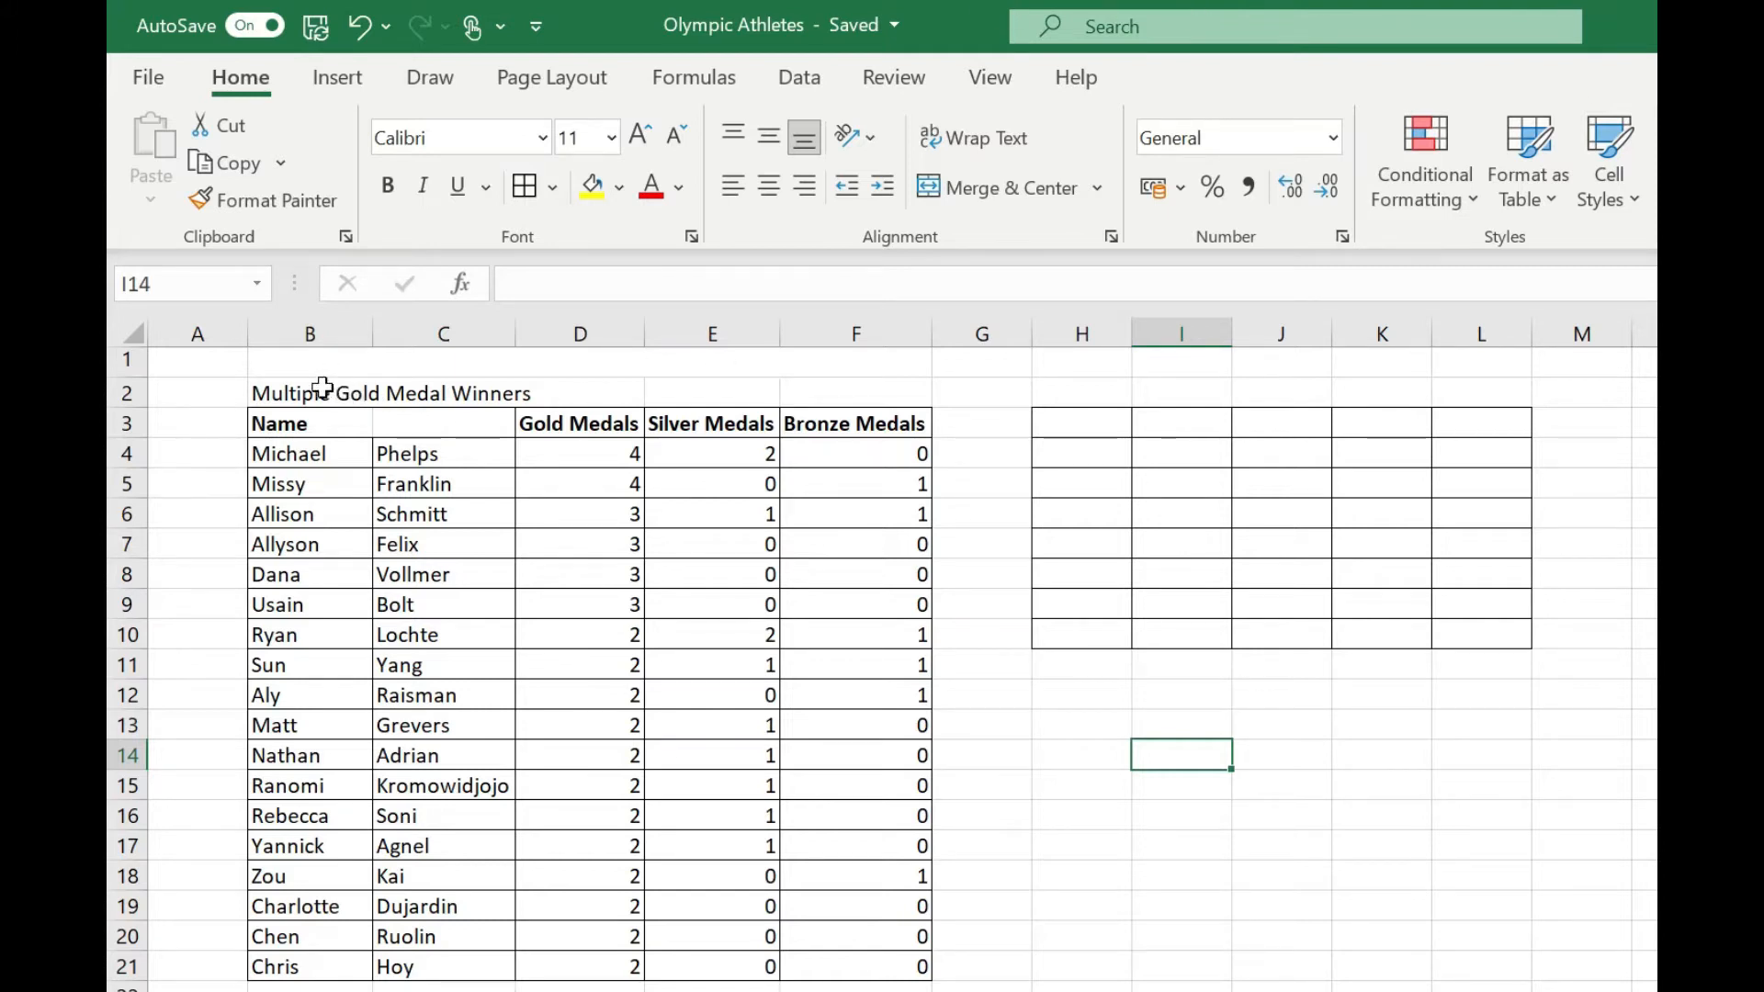
Merge and center the title "Multiple Gold Medal Winners" across B2:F2 and enlarge its font size to 14.
drag(321, 388, 861, 389)
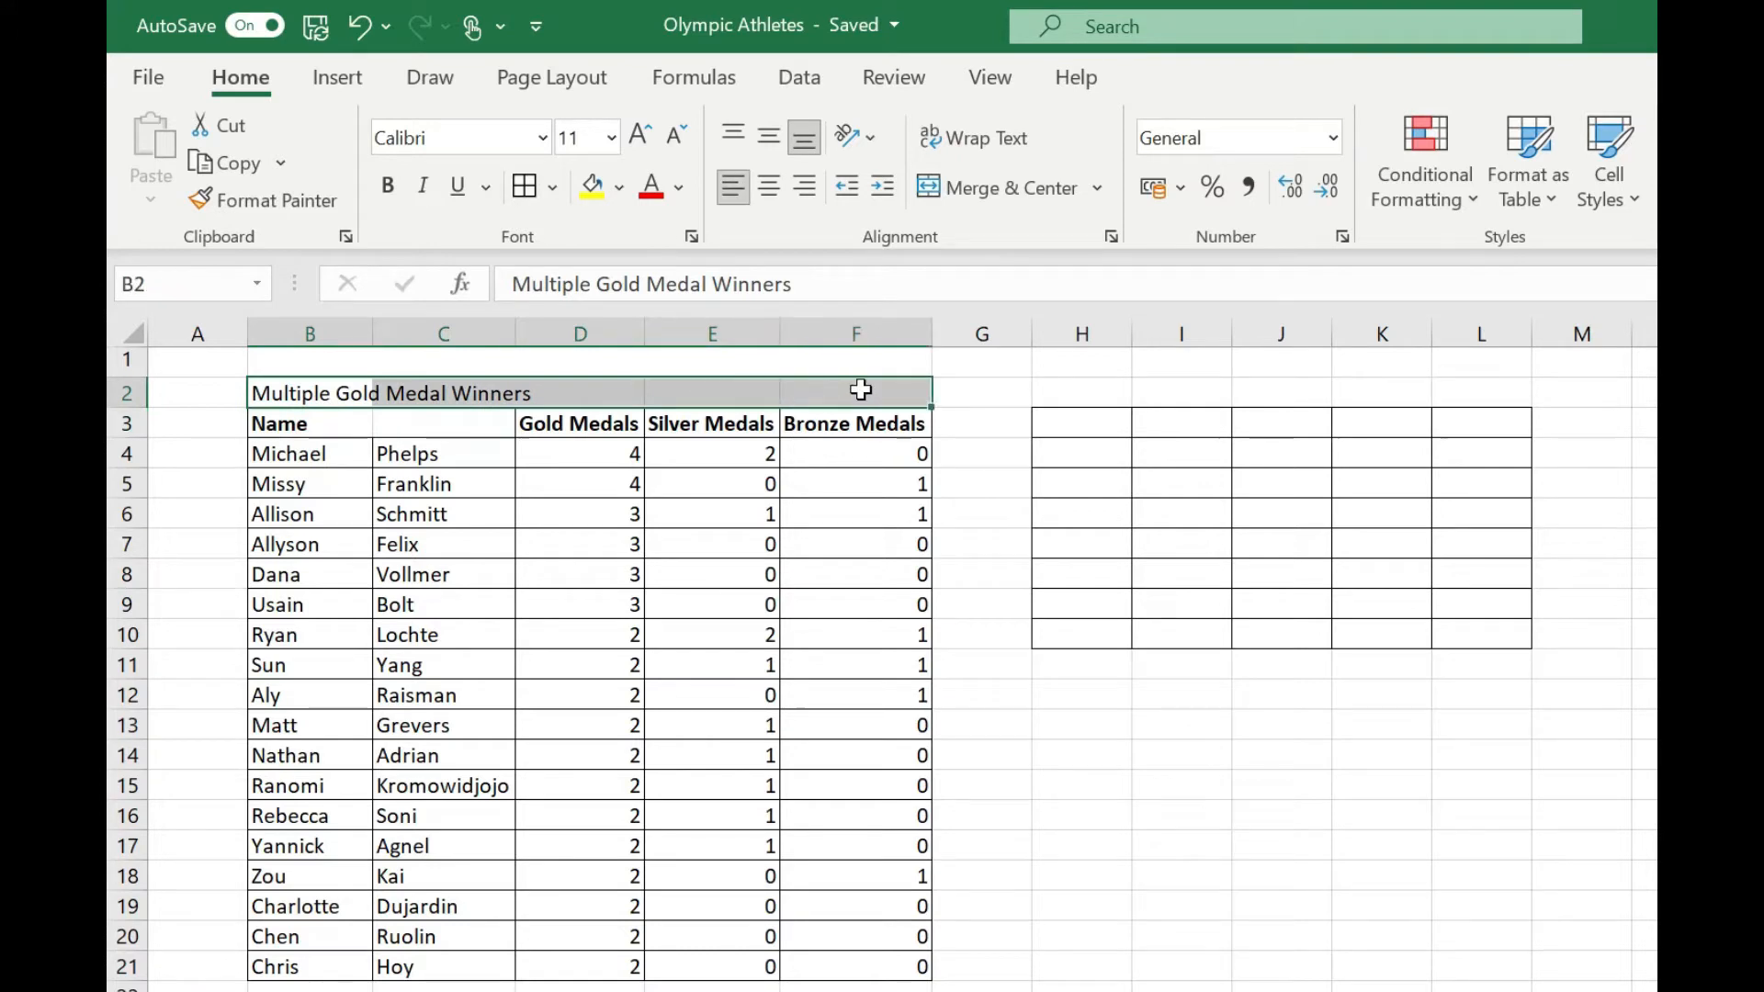
click(995, 184)
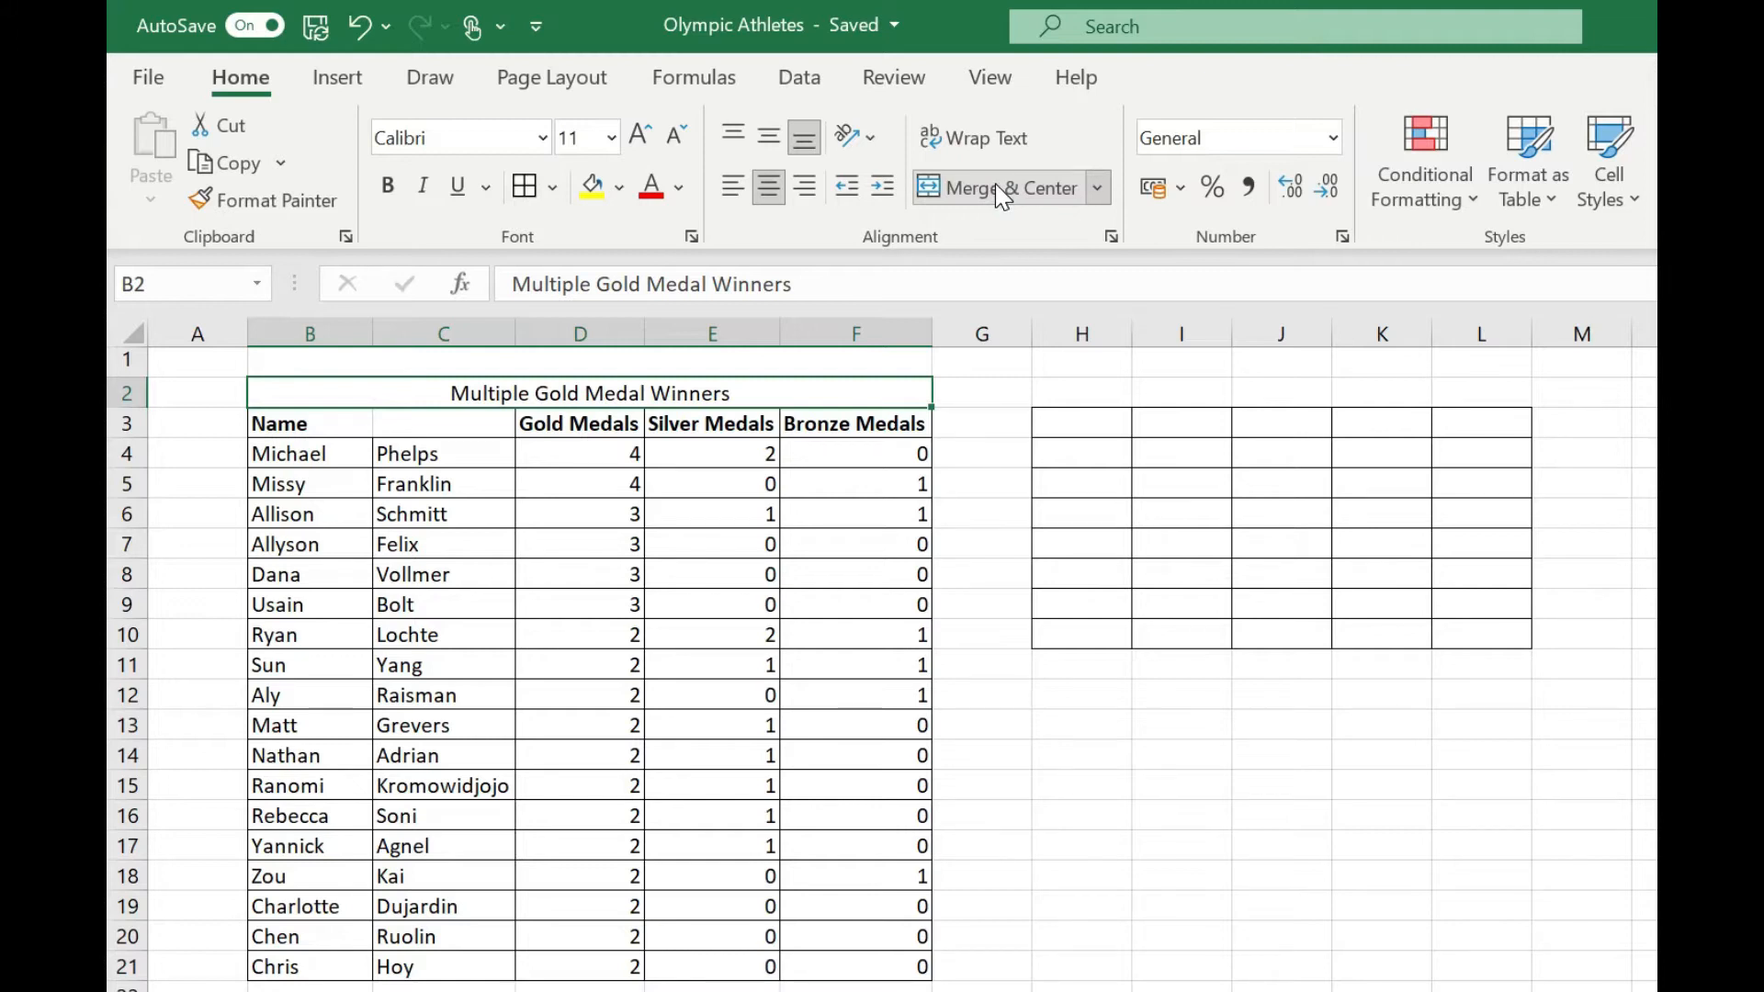
click(640, 150)
click(640, 149)
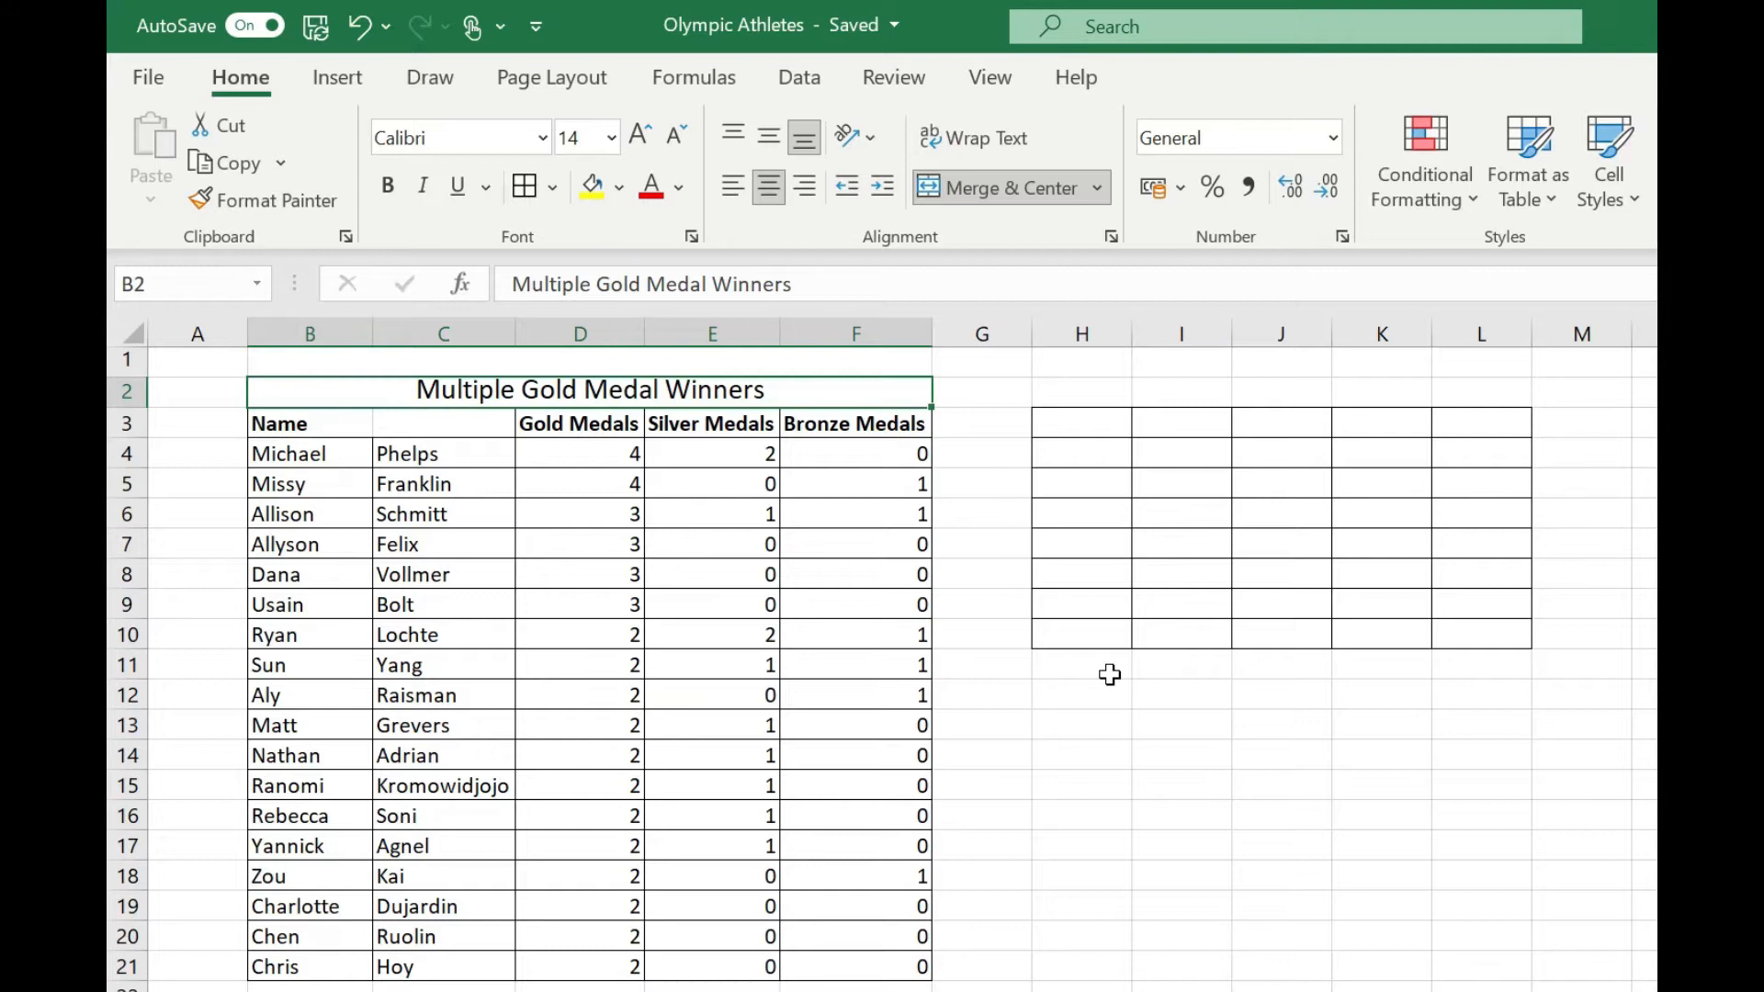
Merge each row of the empty range H3:L6 separately with Merge Across and check the four merged rows.
click(1097, 190)
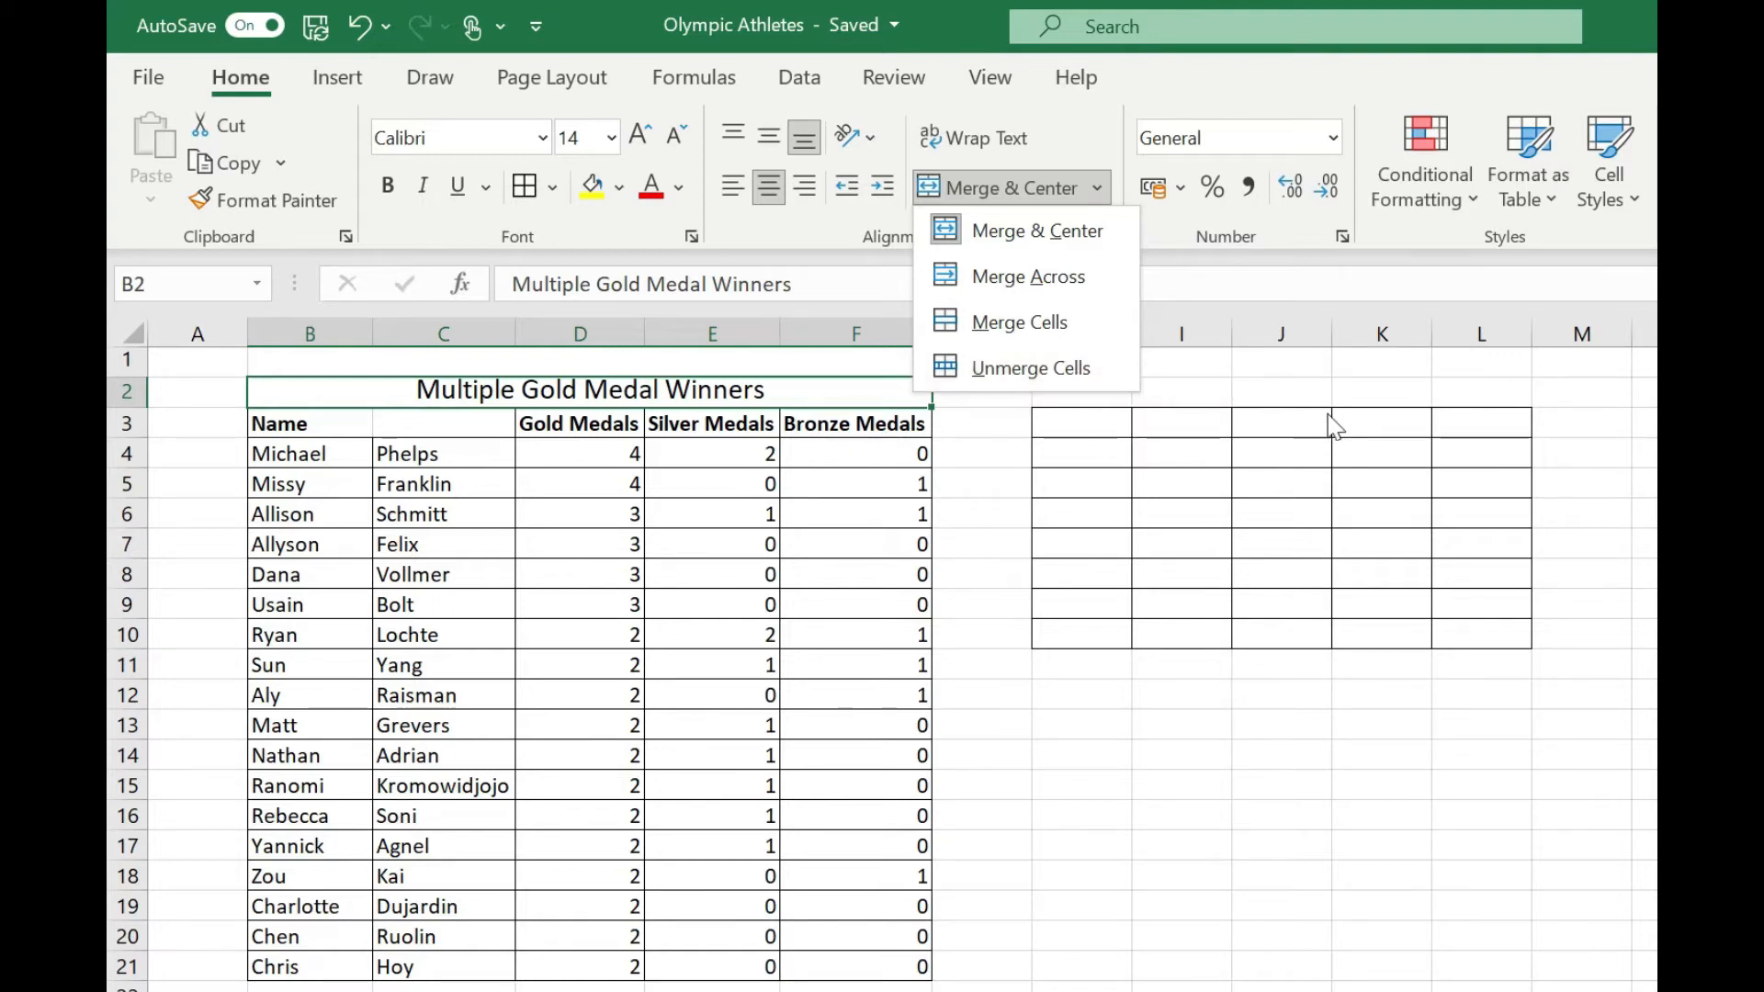
click(1083, 421)
click(1086, 419)
drag(1085, 419, 1476, 509)
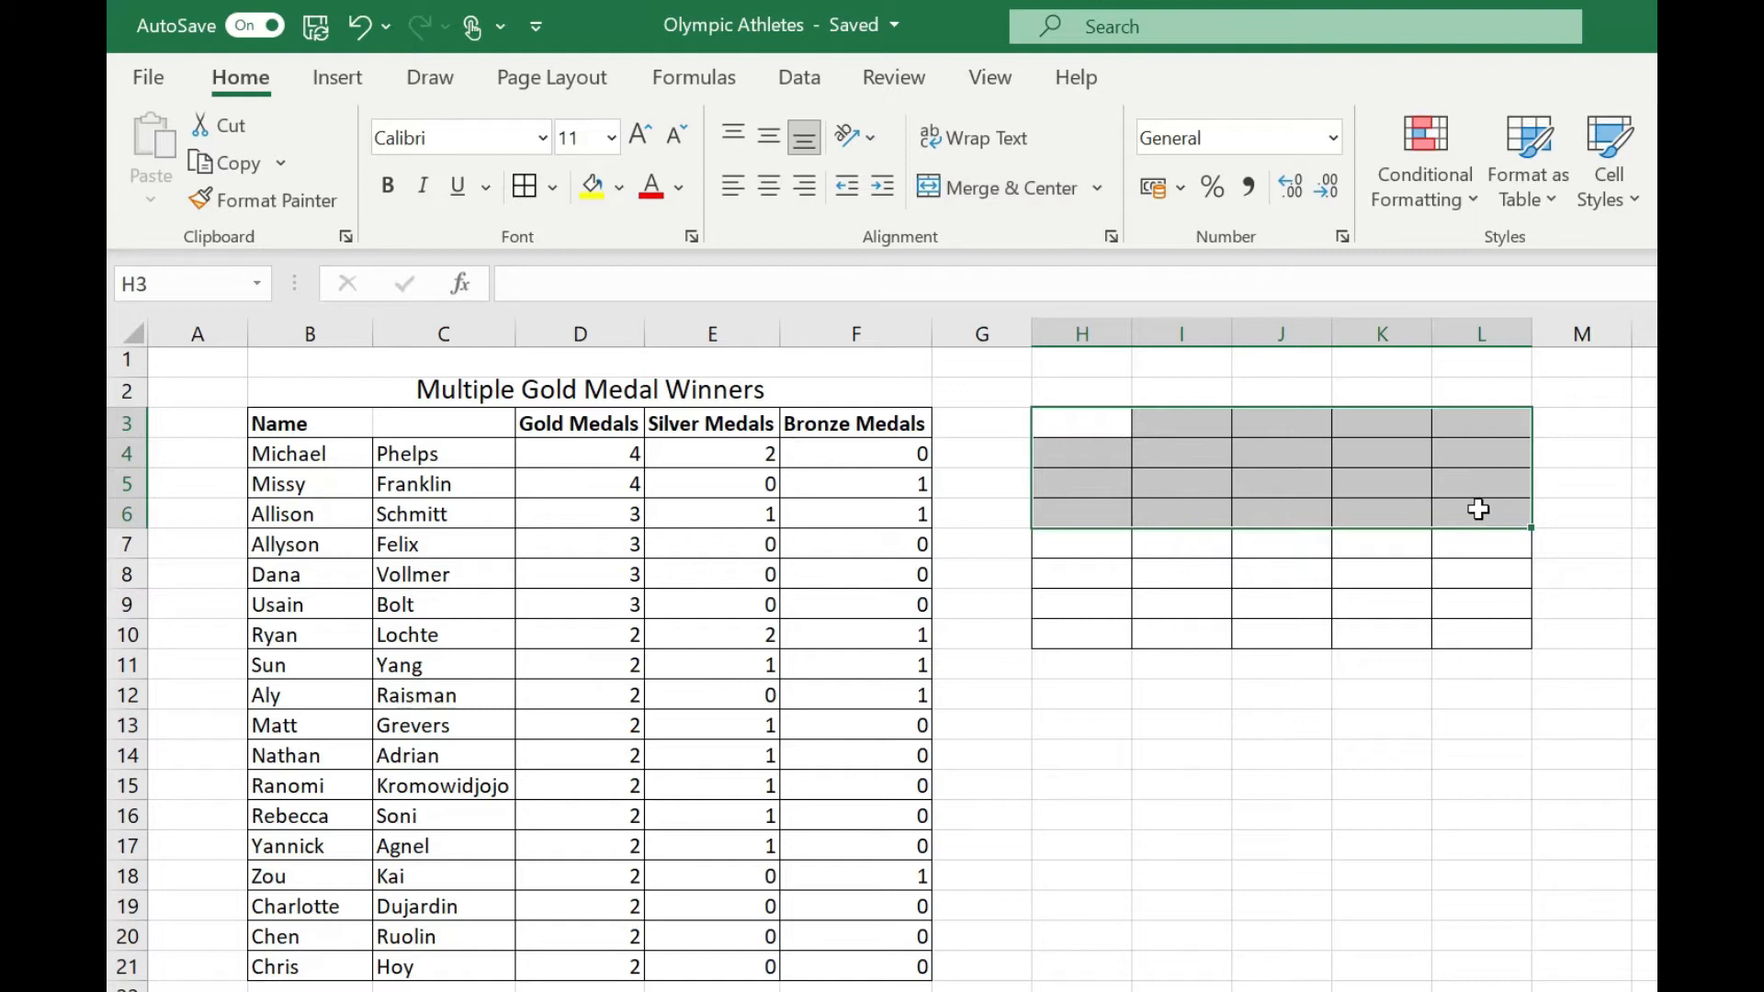
click(1097, 188)
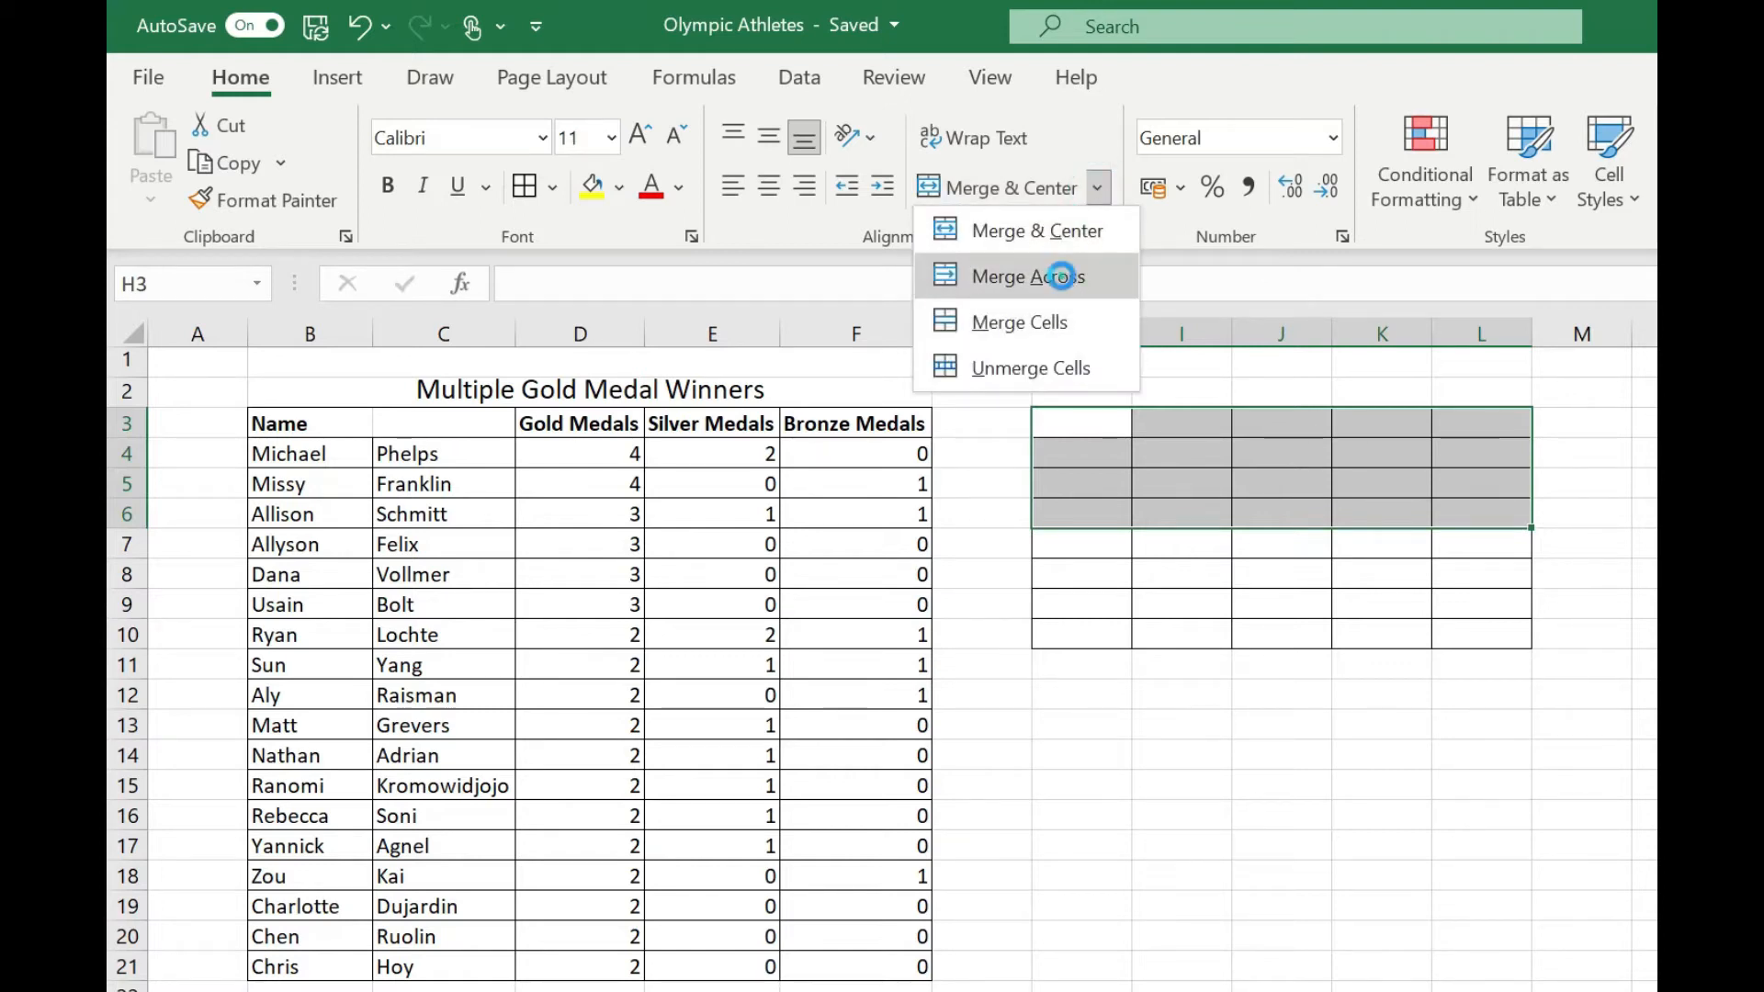
click(1061, 276)
click(1066, 424)
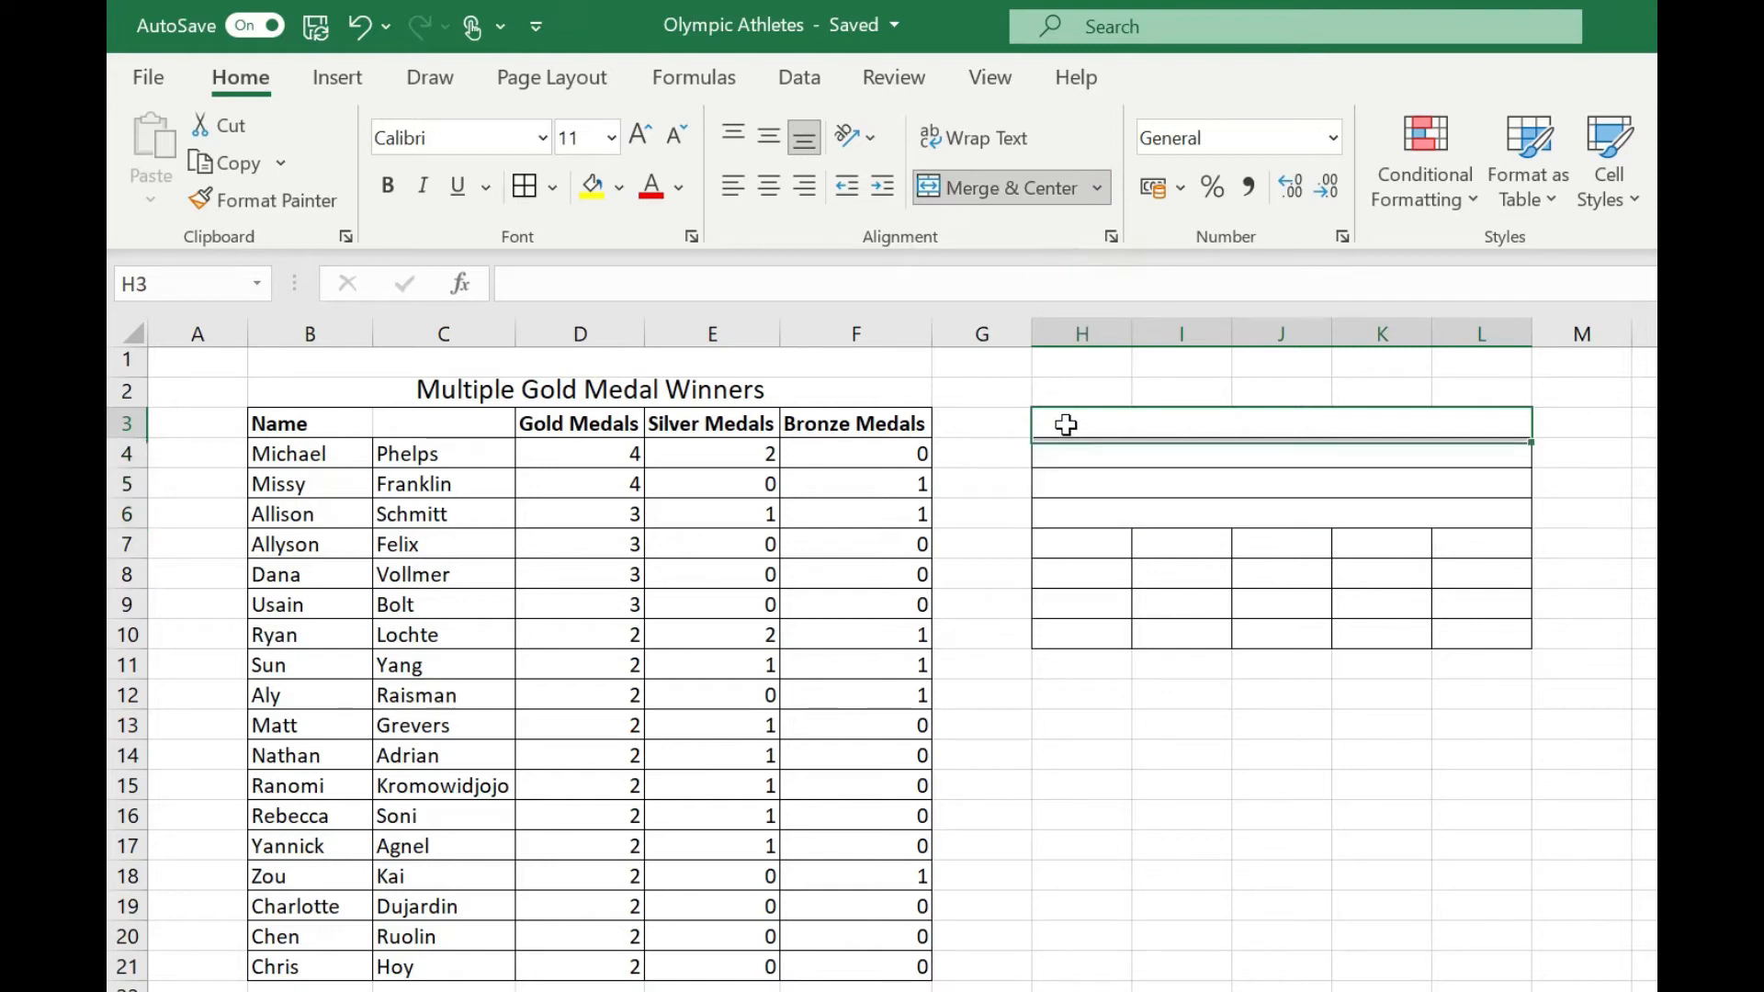
click(1064, 453)
click(1067, 485)
click(1066, 507)
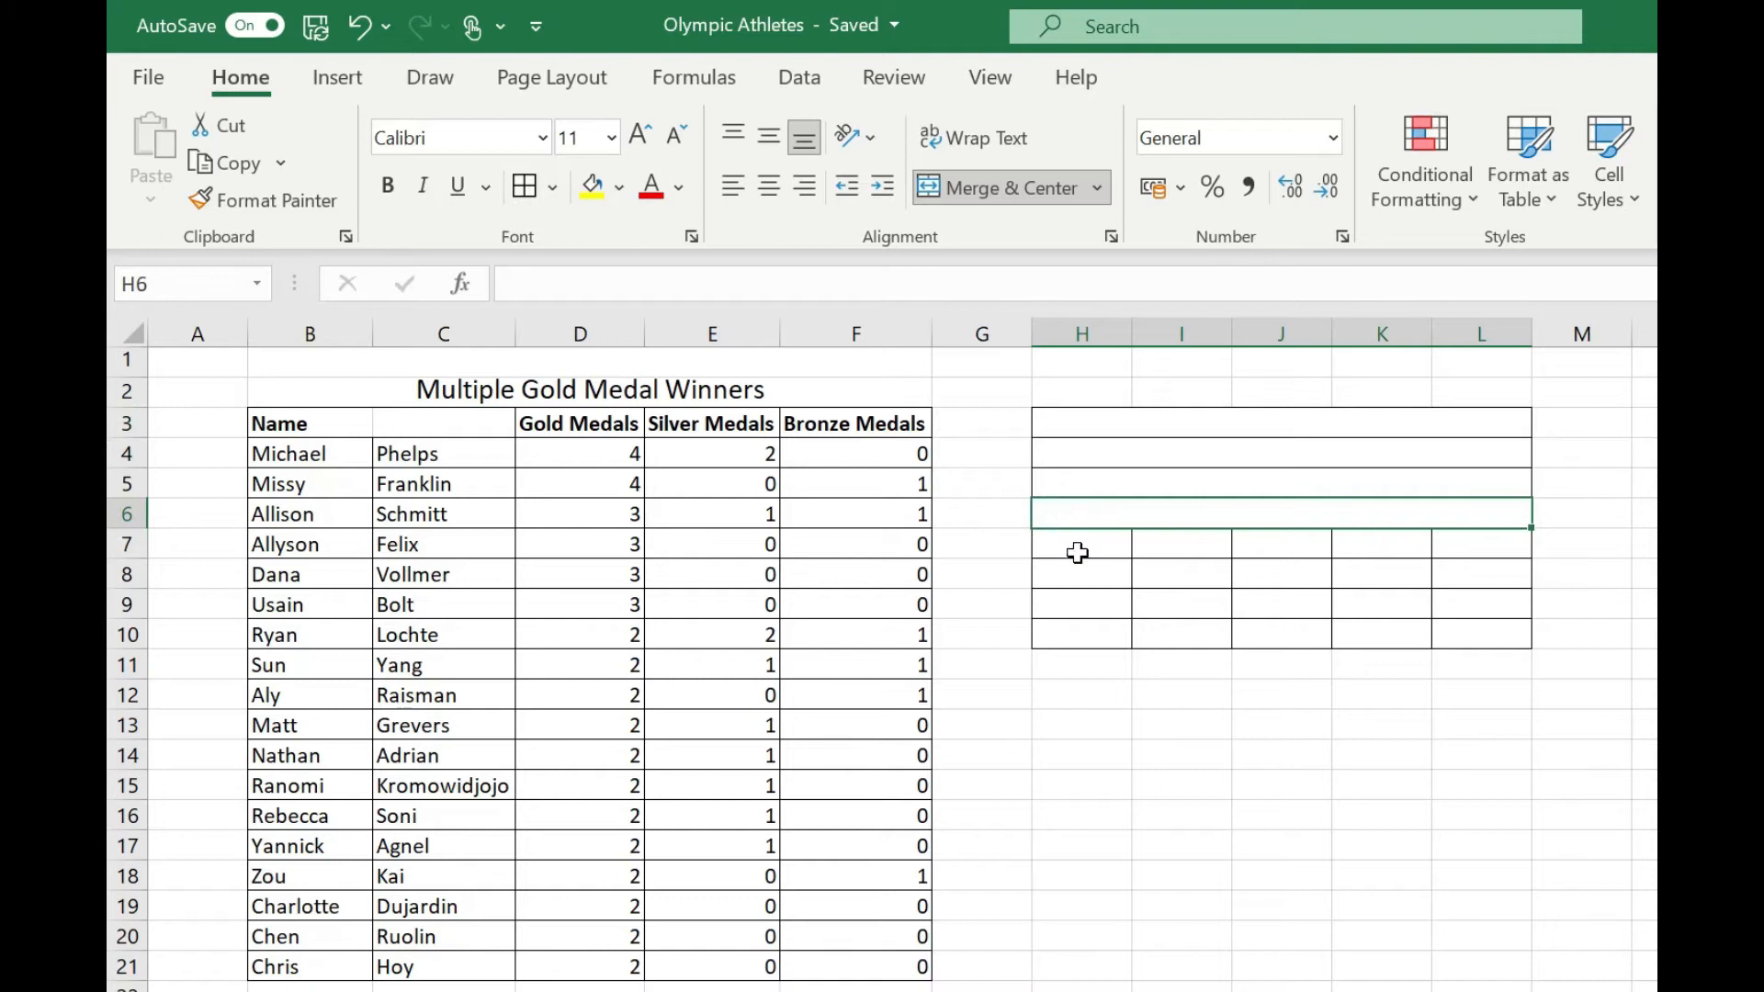
Combine the range H7:L10 into a single cell with Merge Cells.
drag(1077, 552, 1502, 648)
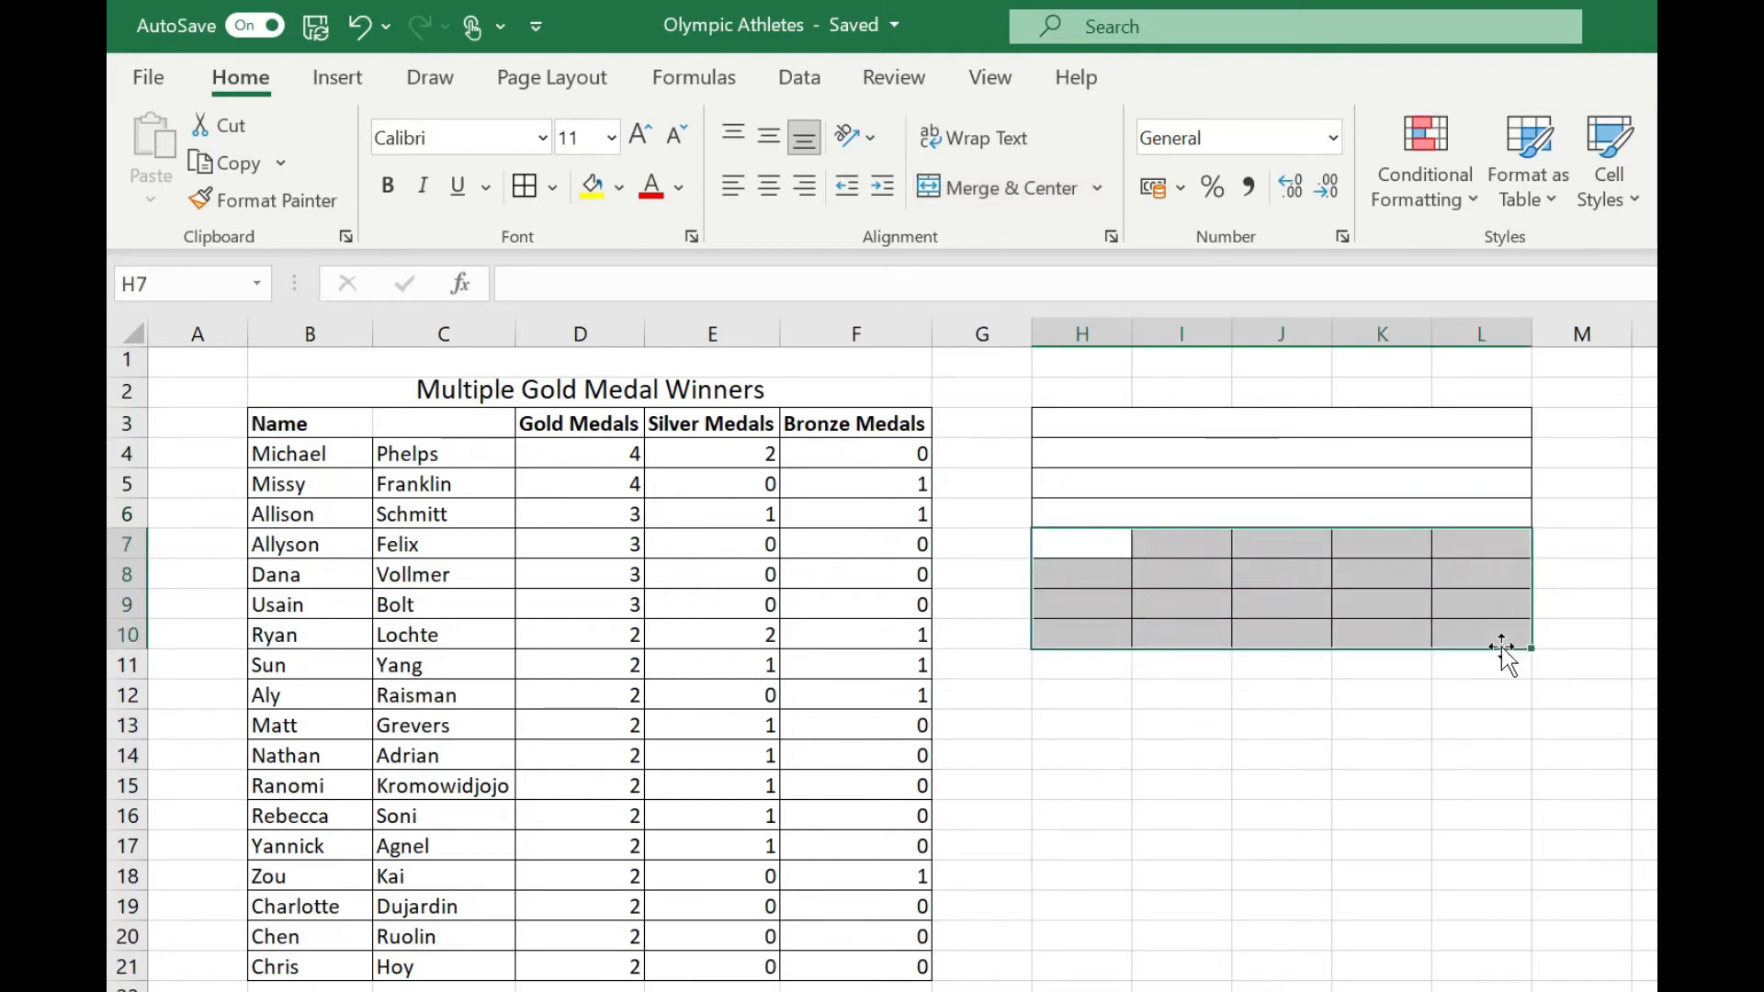
click(1097, 187)
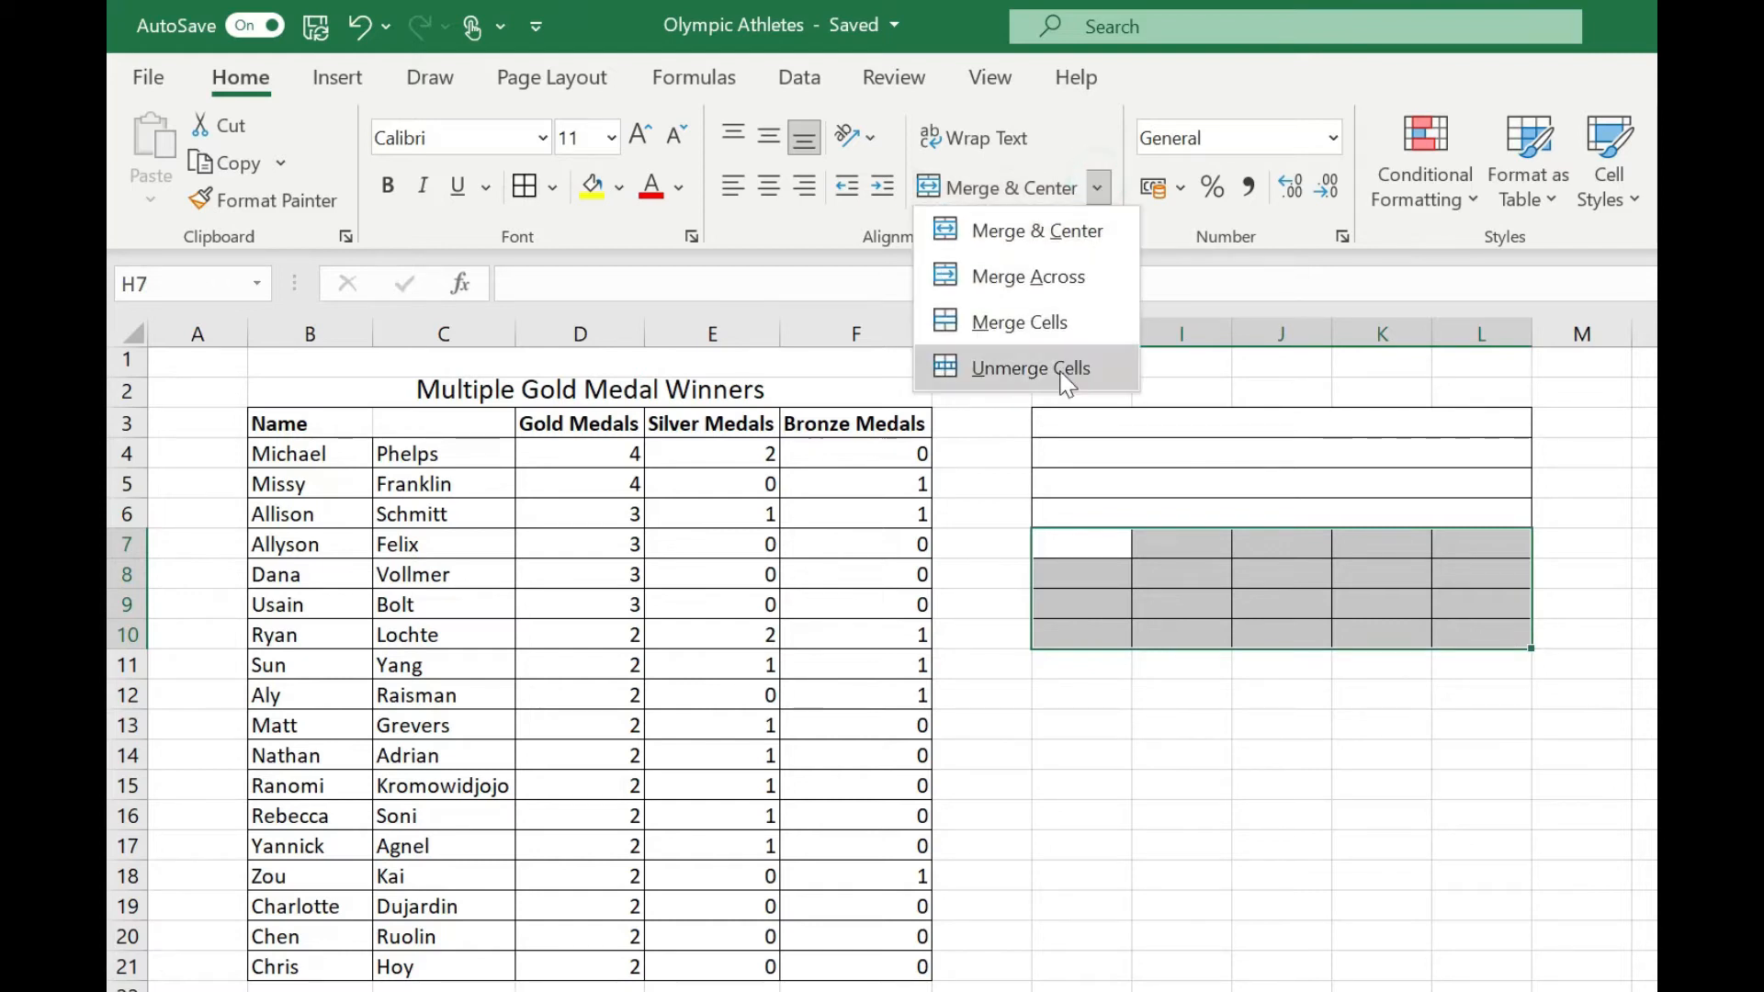
click(1010, 323)
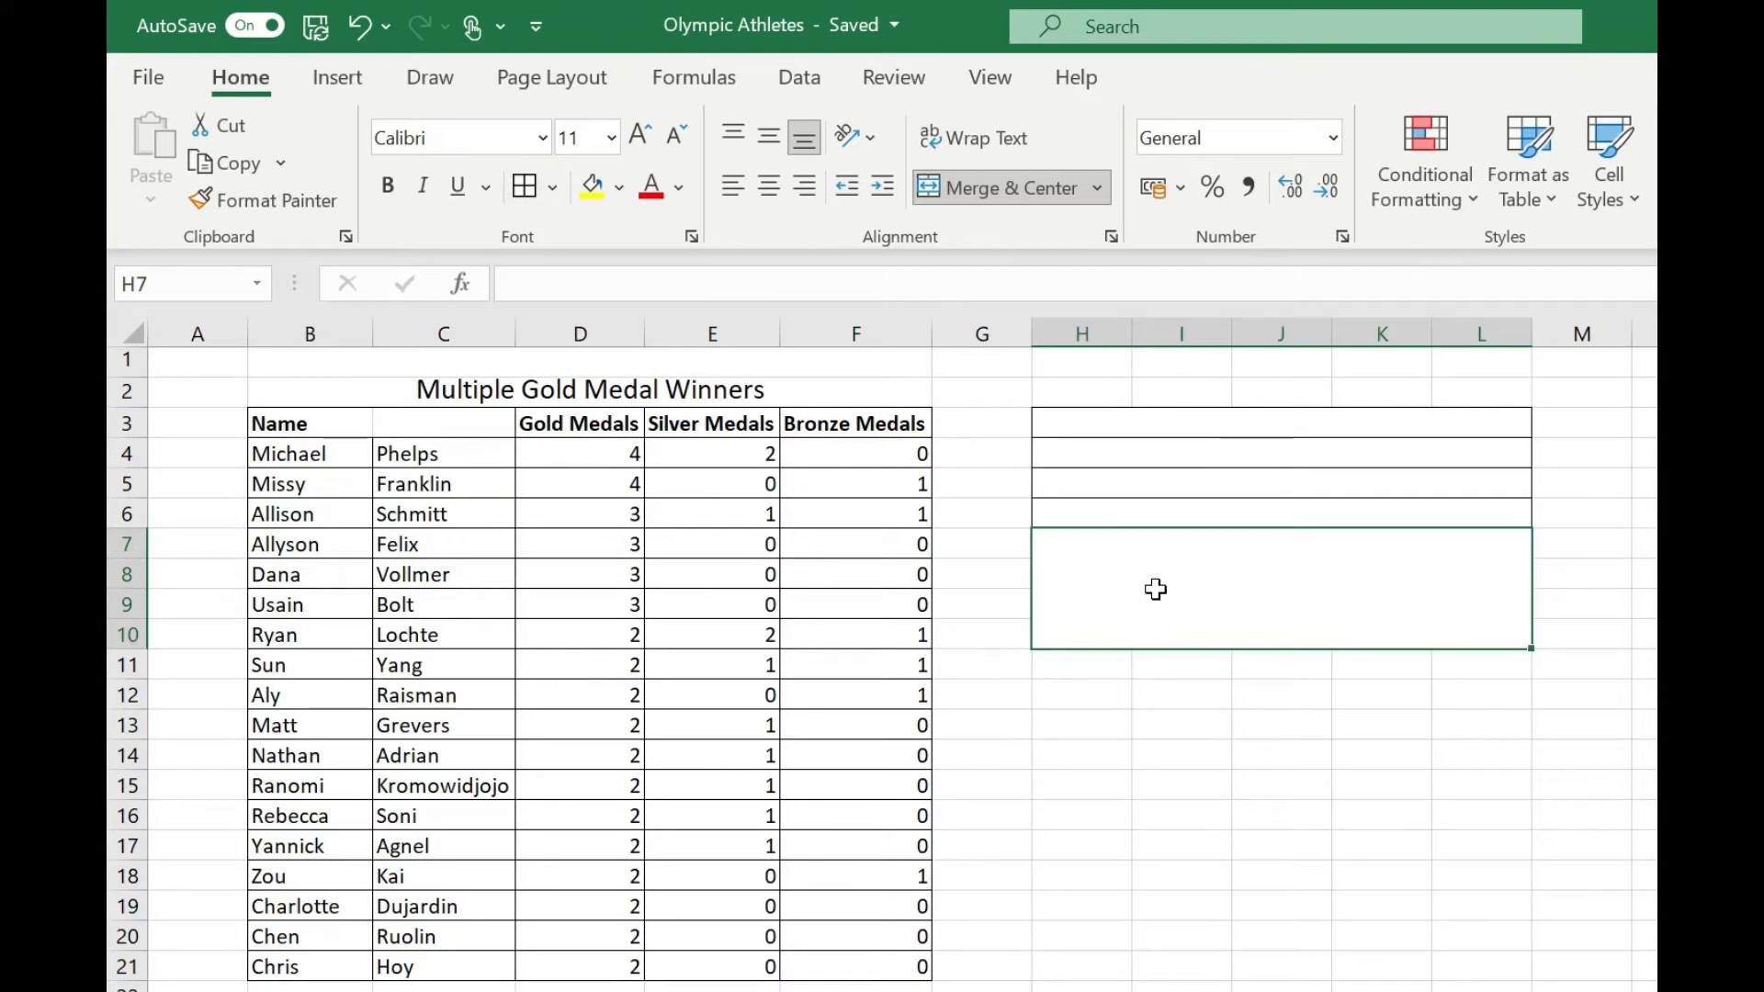
Merge and center the range H11:L15 into one cell.
click(1077, 668)
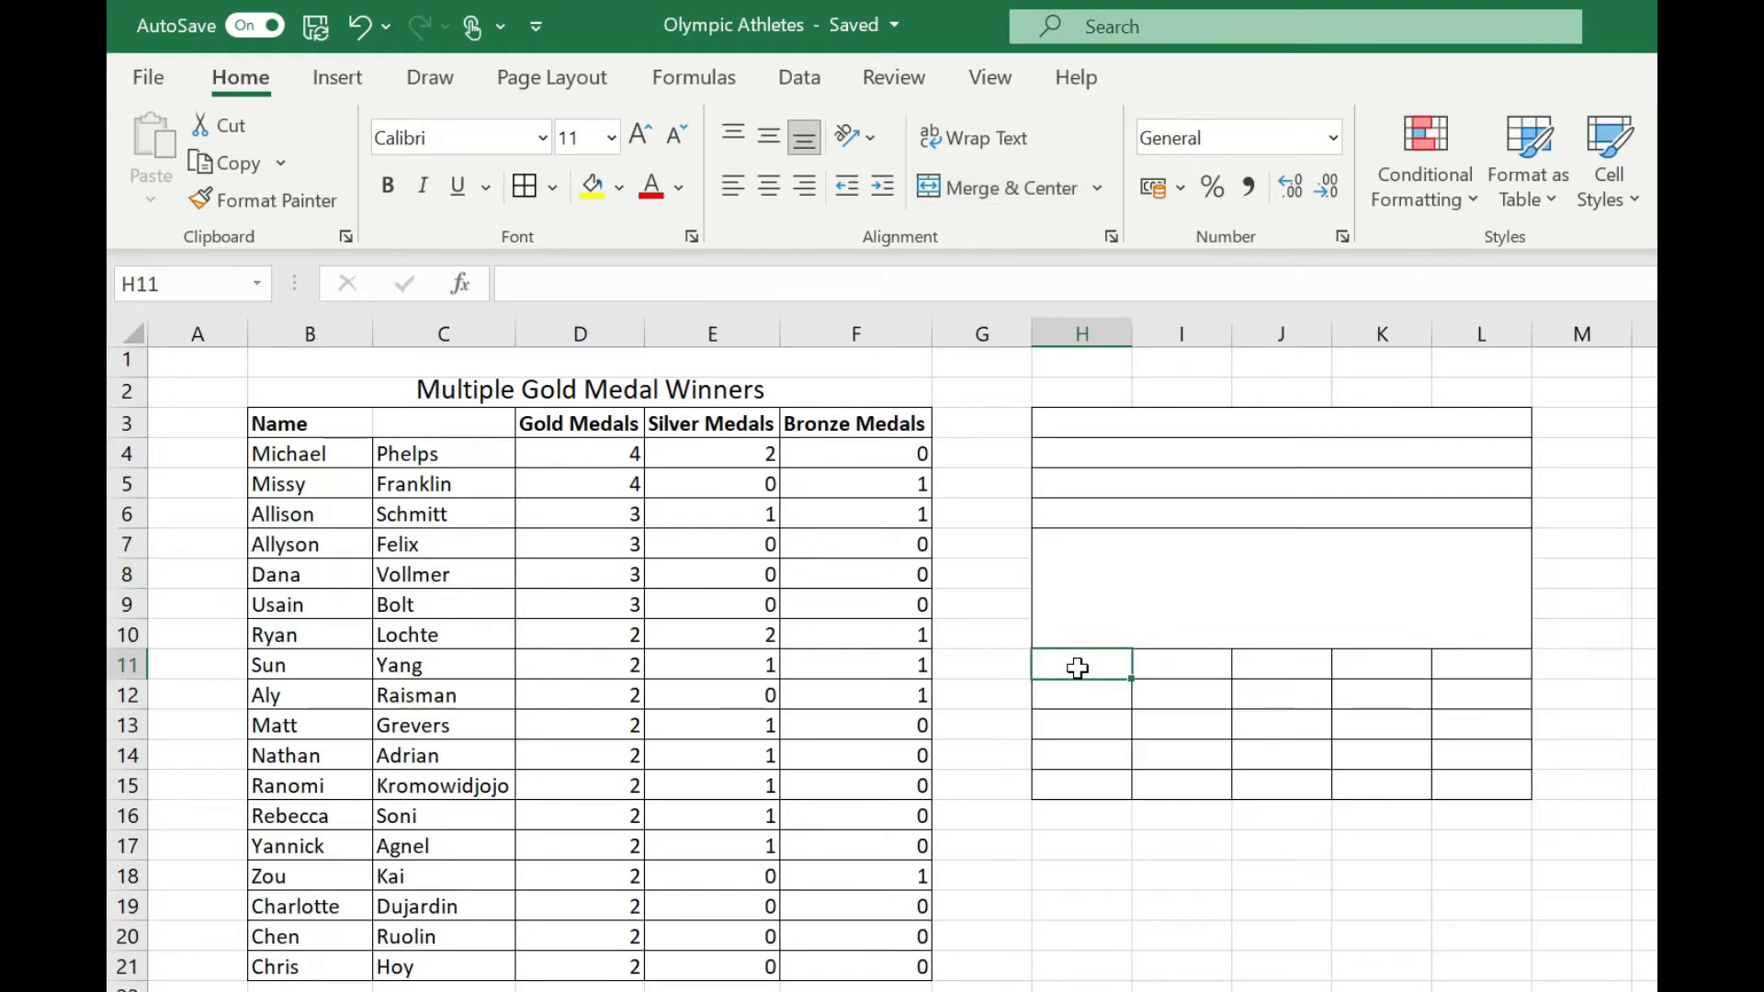
drag(1078, 668, 1467, 778)
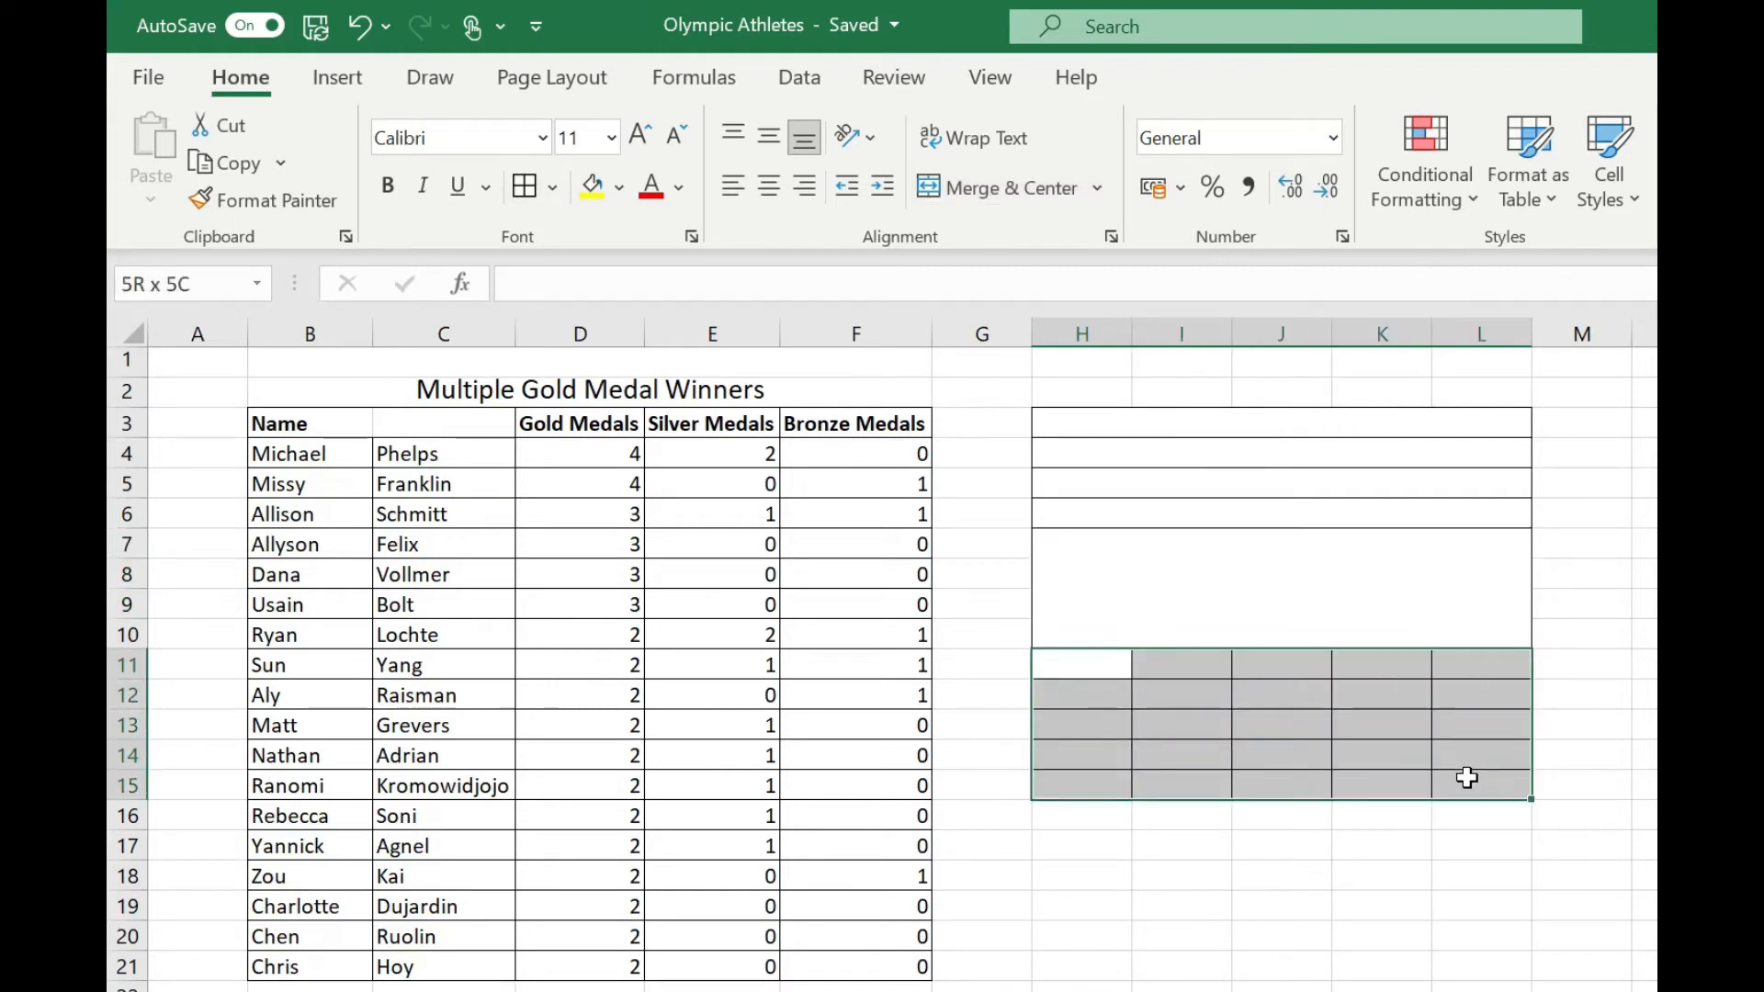
click(1003, 200)
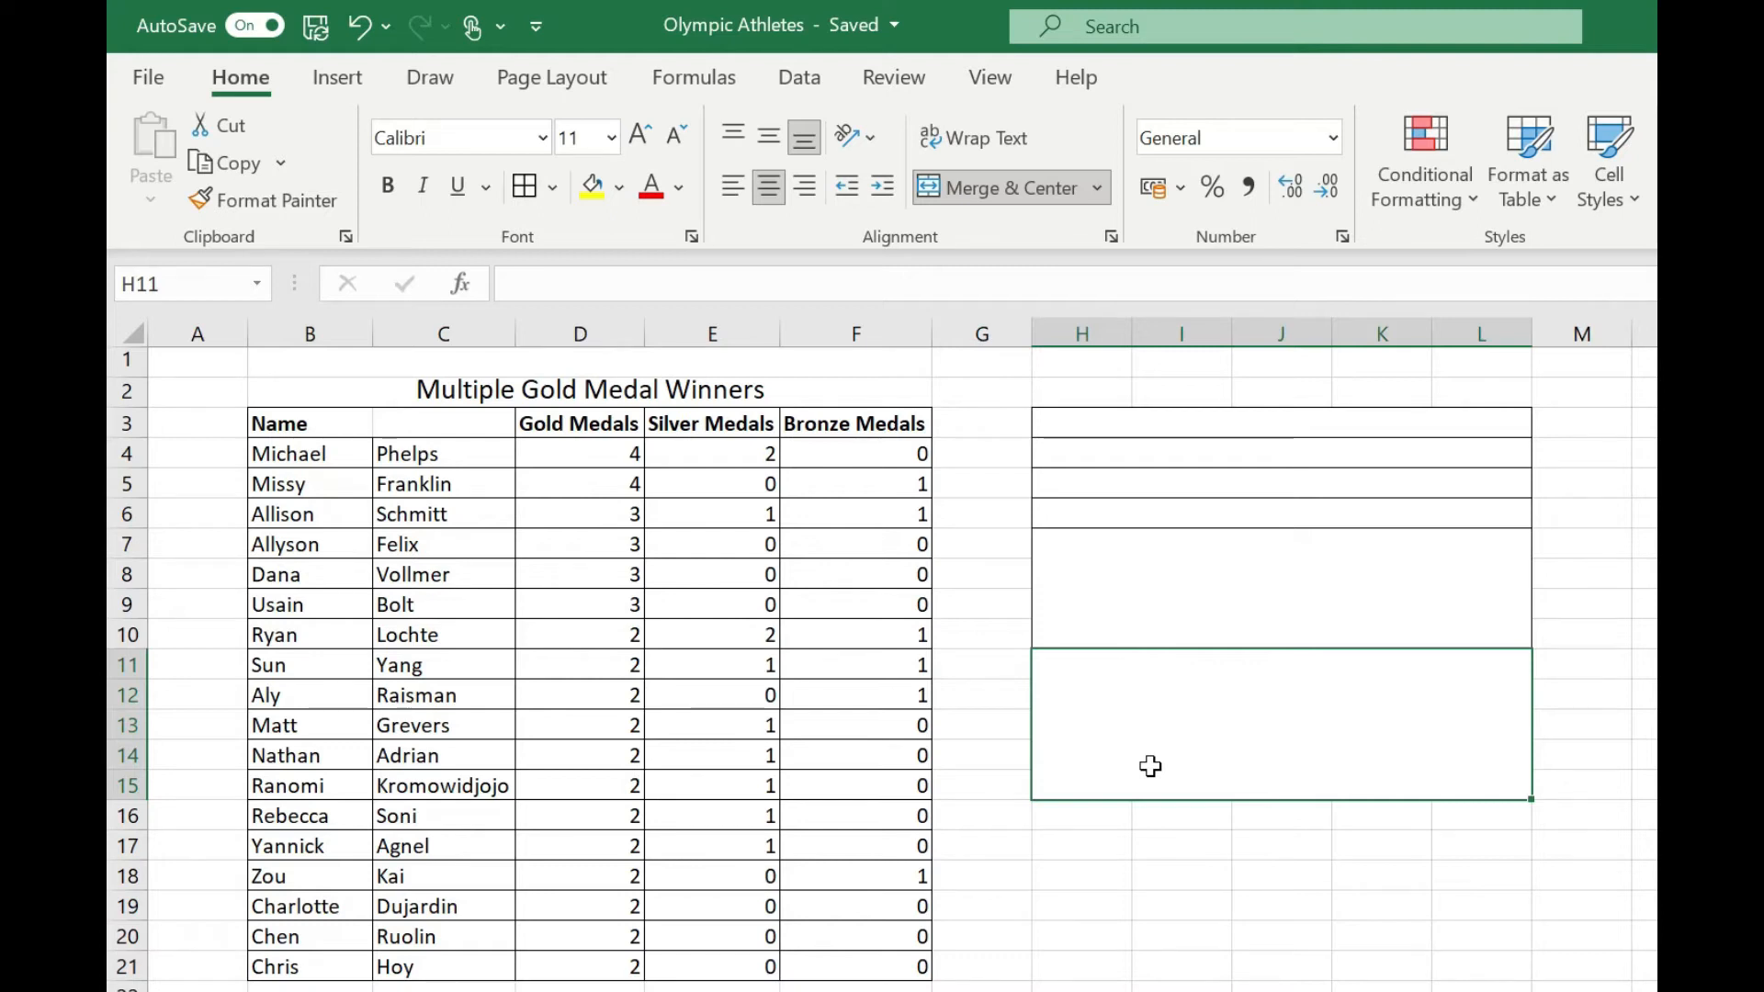
Enter "Test" in the merged cells H11:L15, H7:L10 and H6:L6 to compare their text alignment.
click(1119, 695)
text(Test)
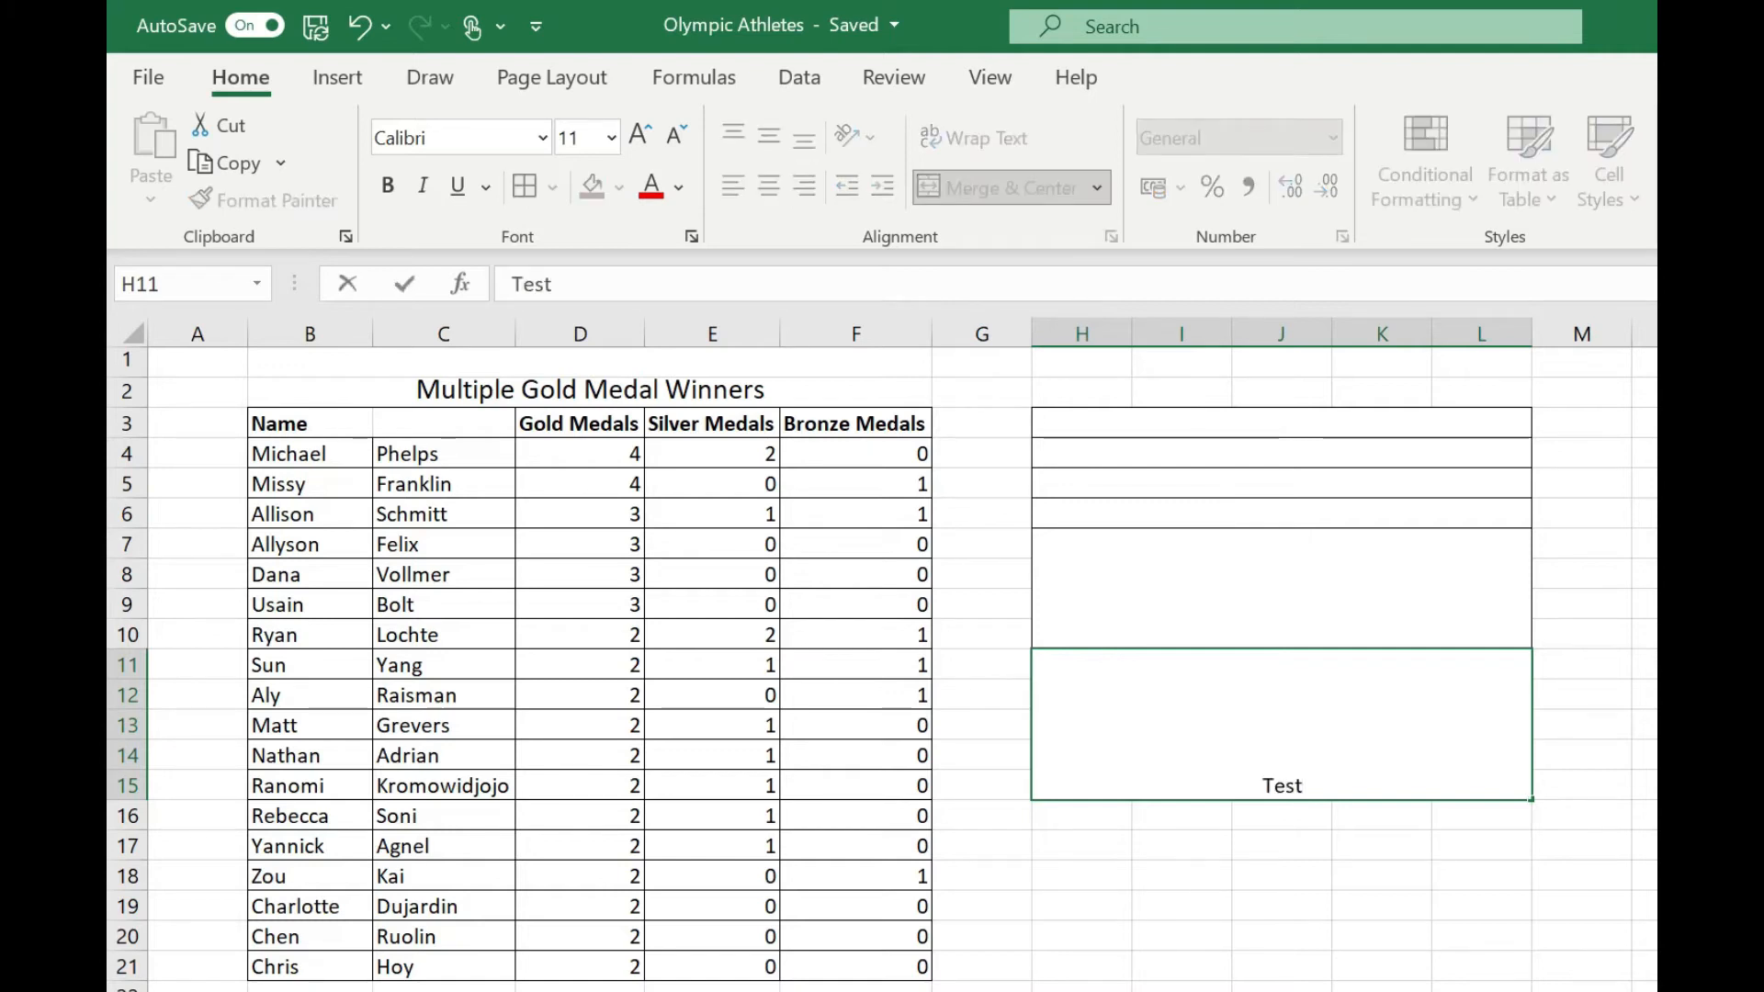
key(Return)
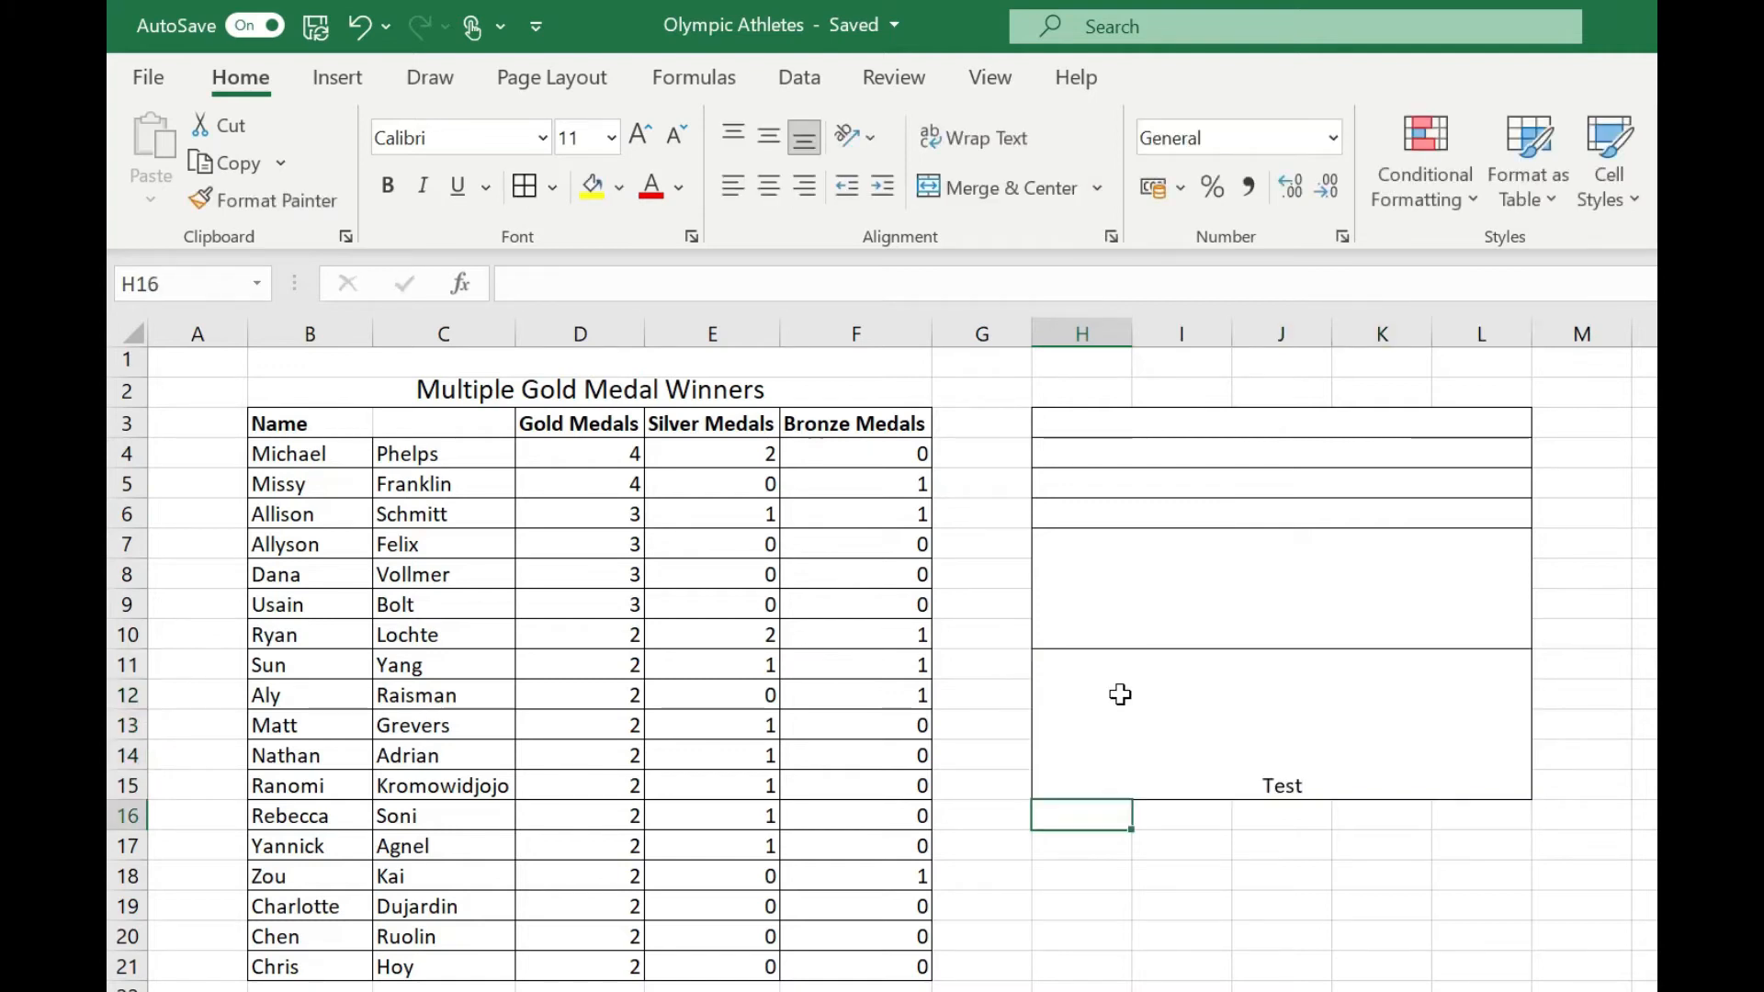
click(1114, 607)
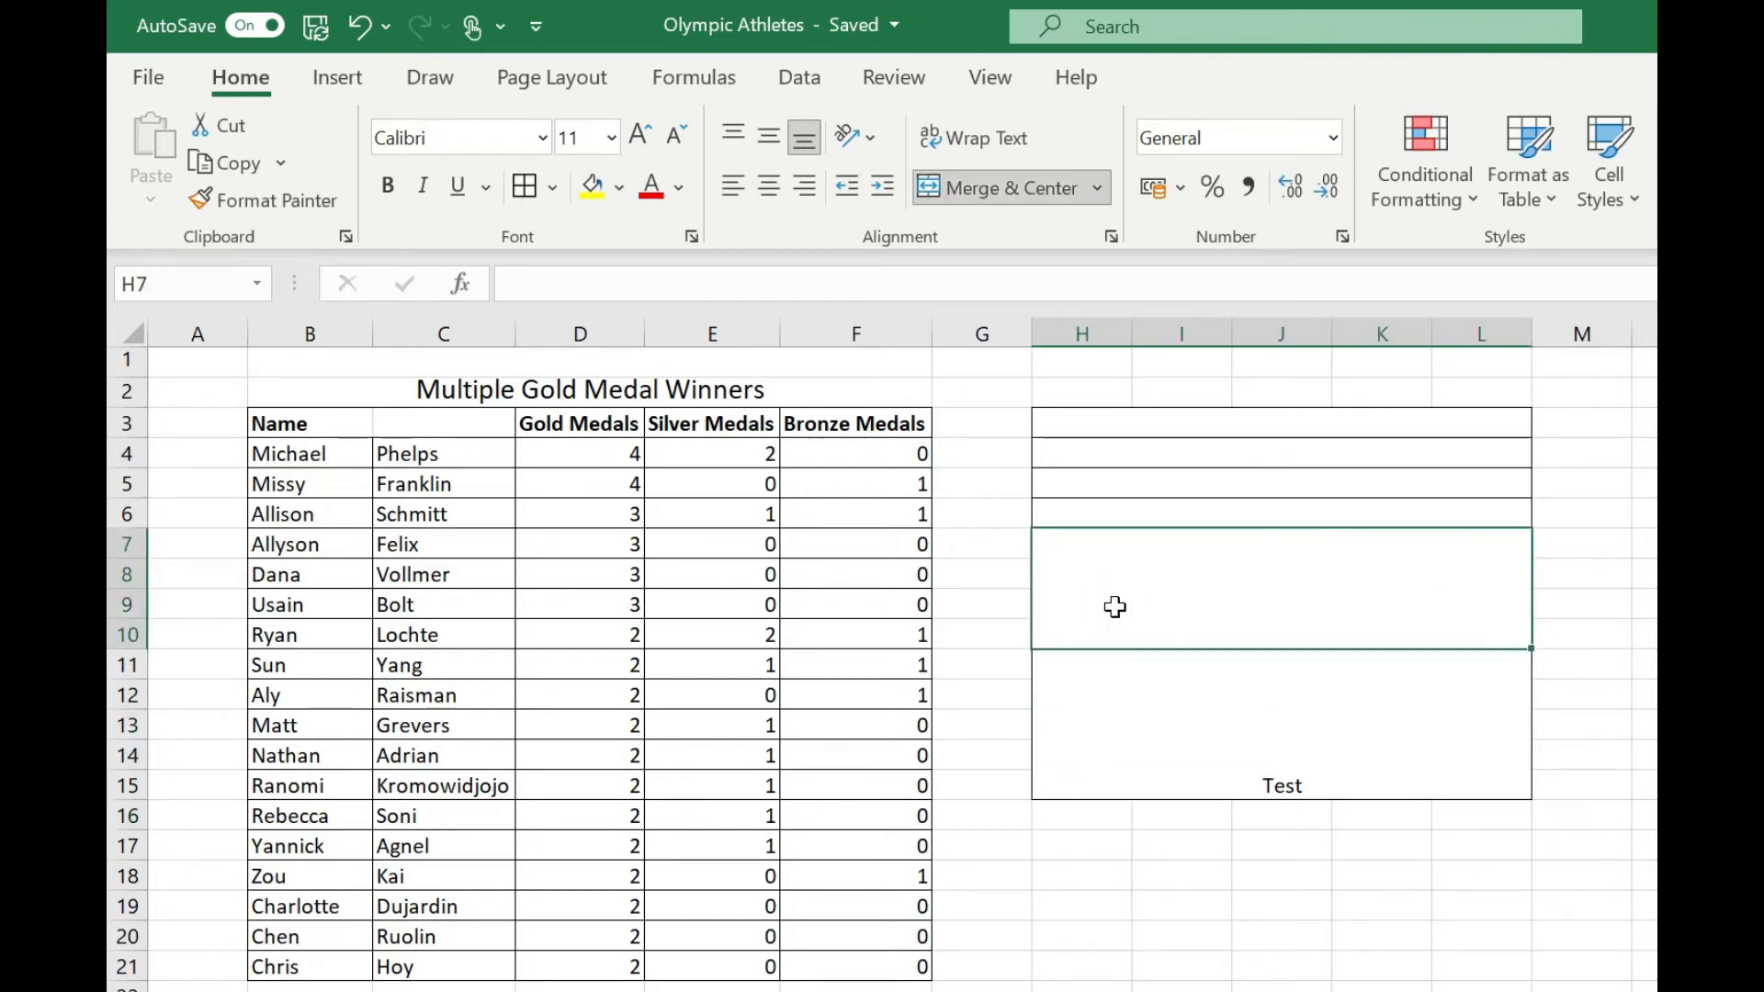
text(Test)
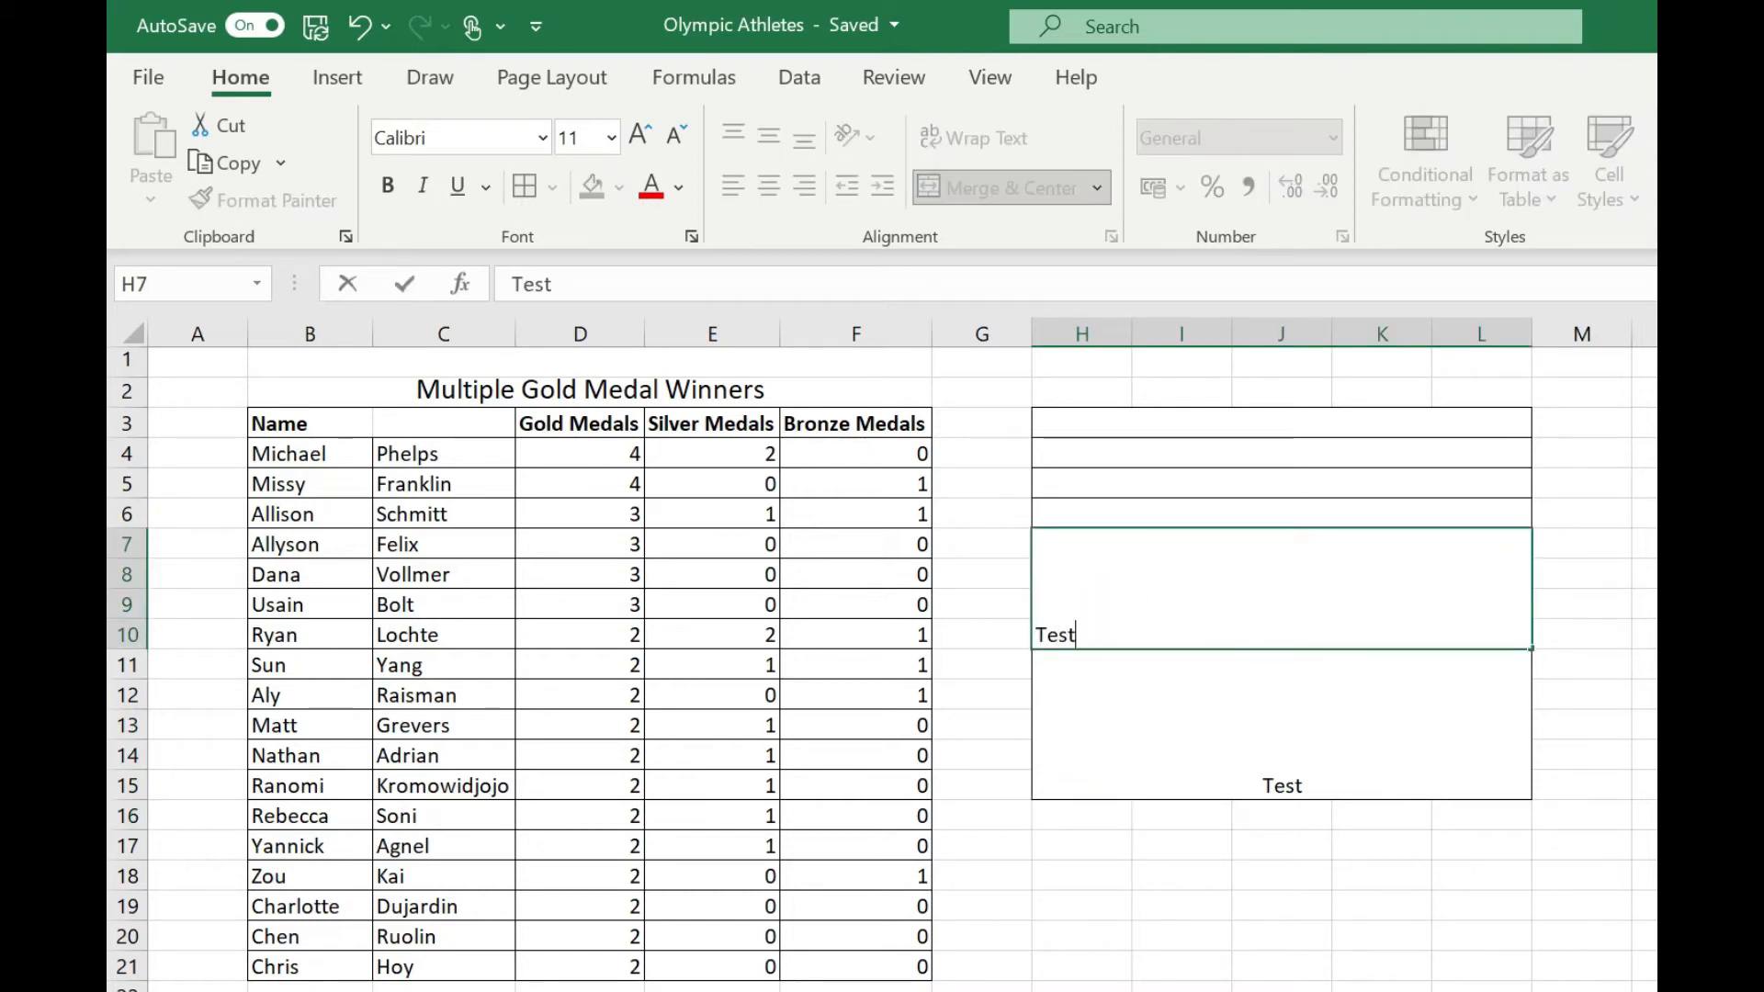
key(Return)
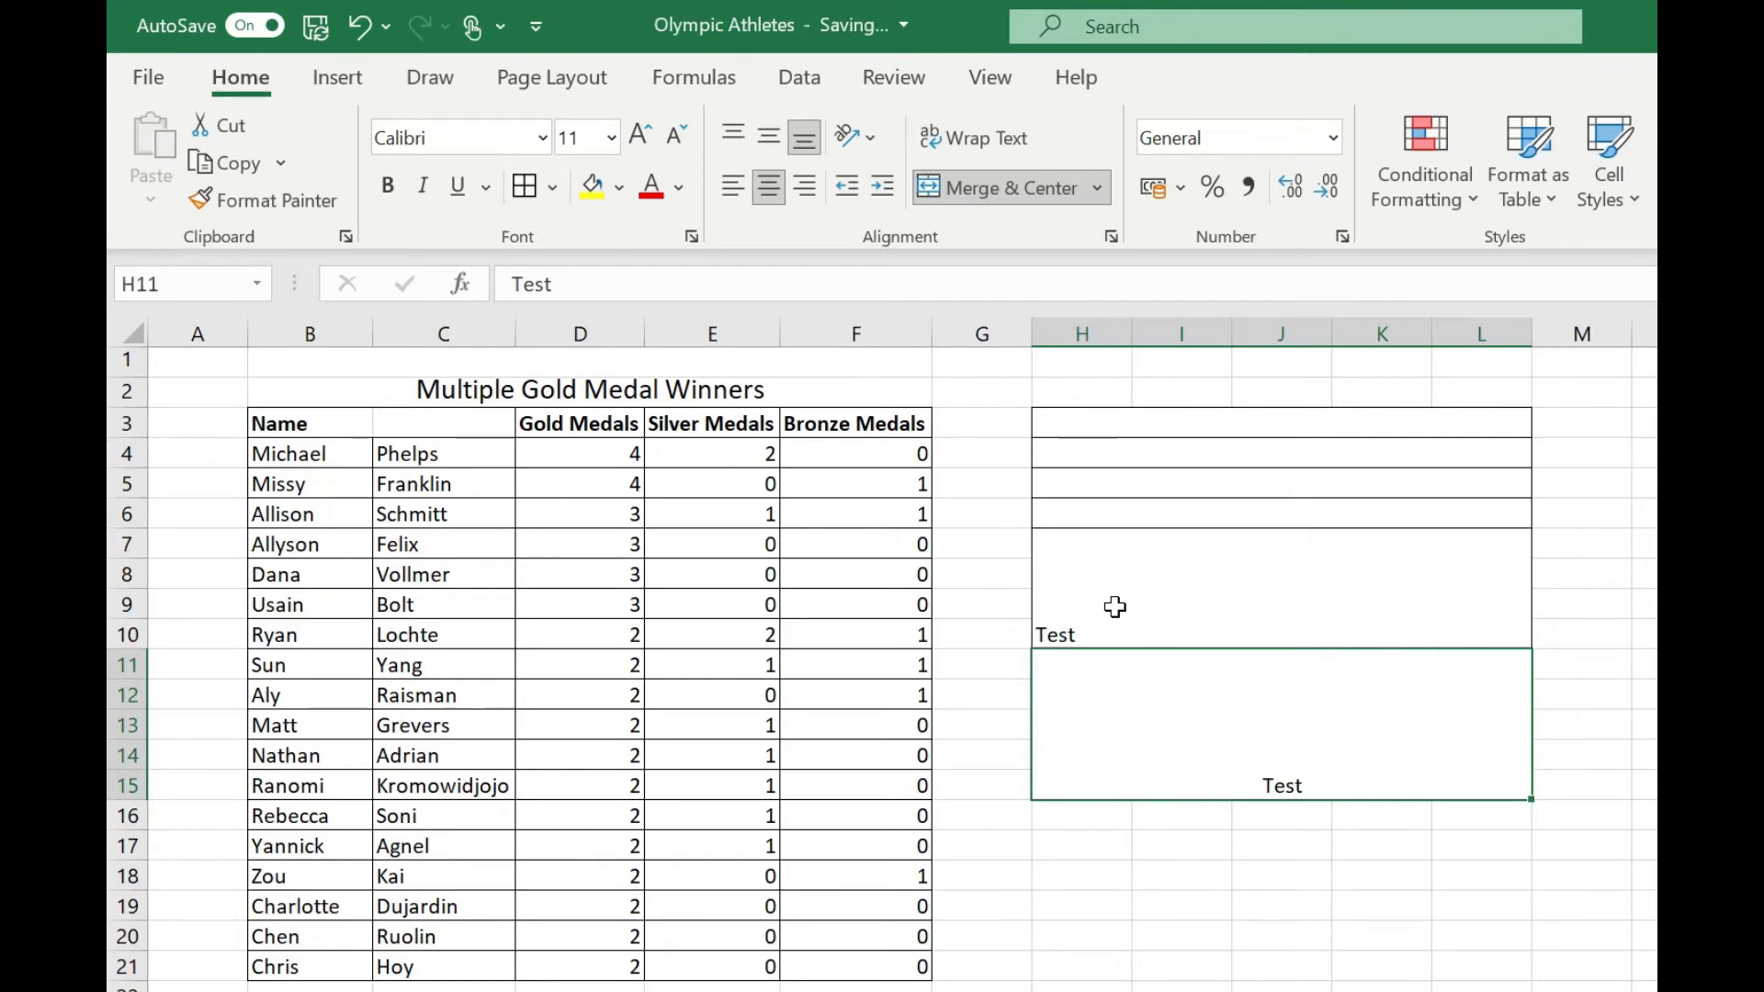
click(1114, 607)
click(1093, 505)
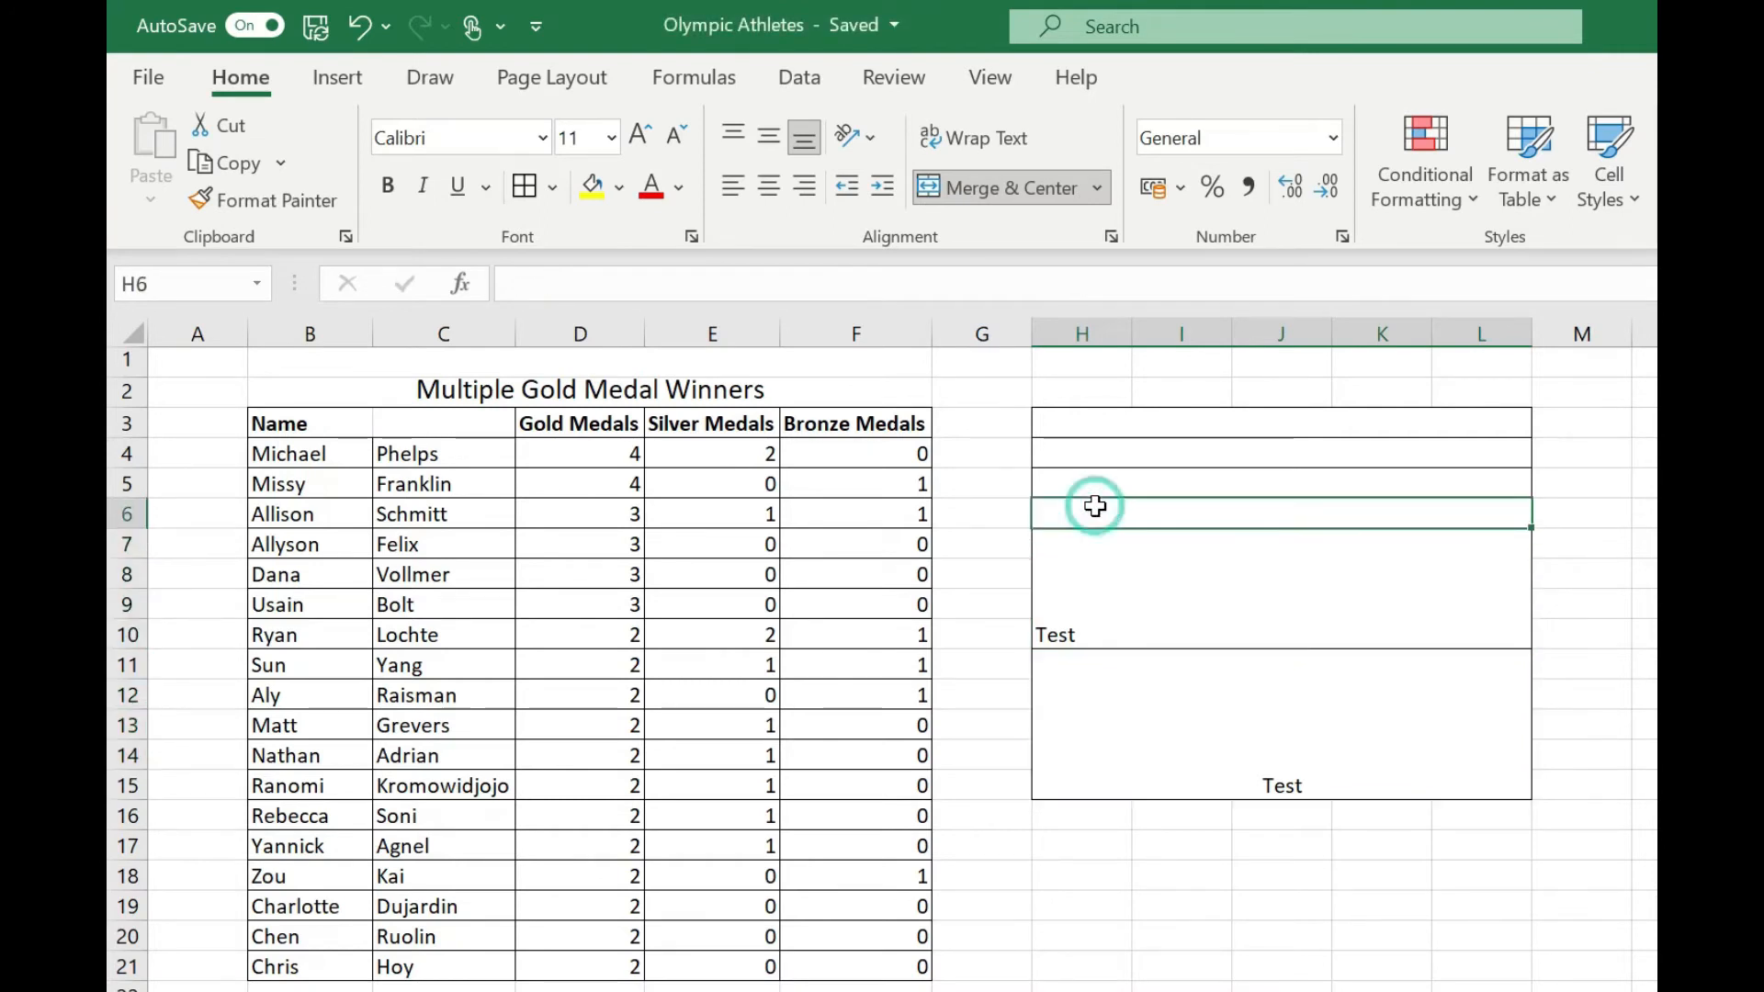
text(Test)
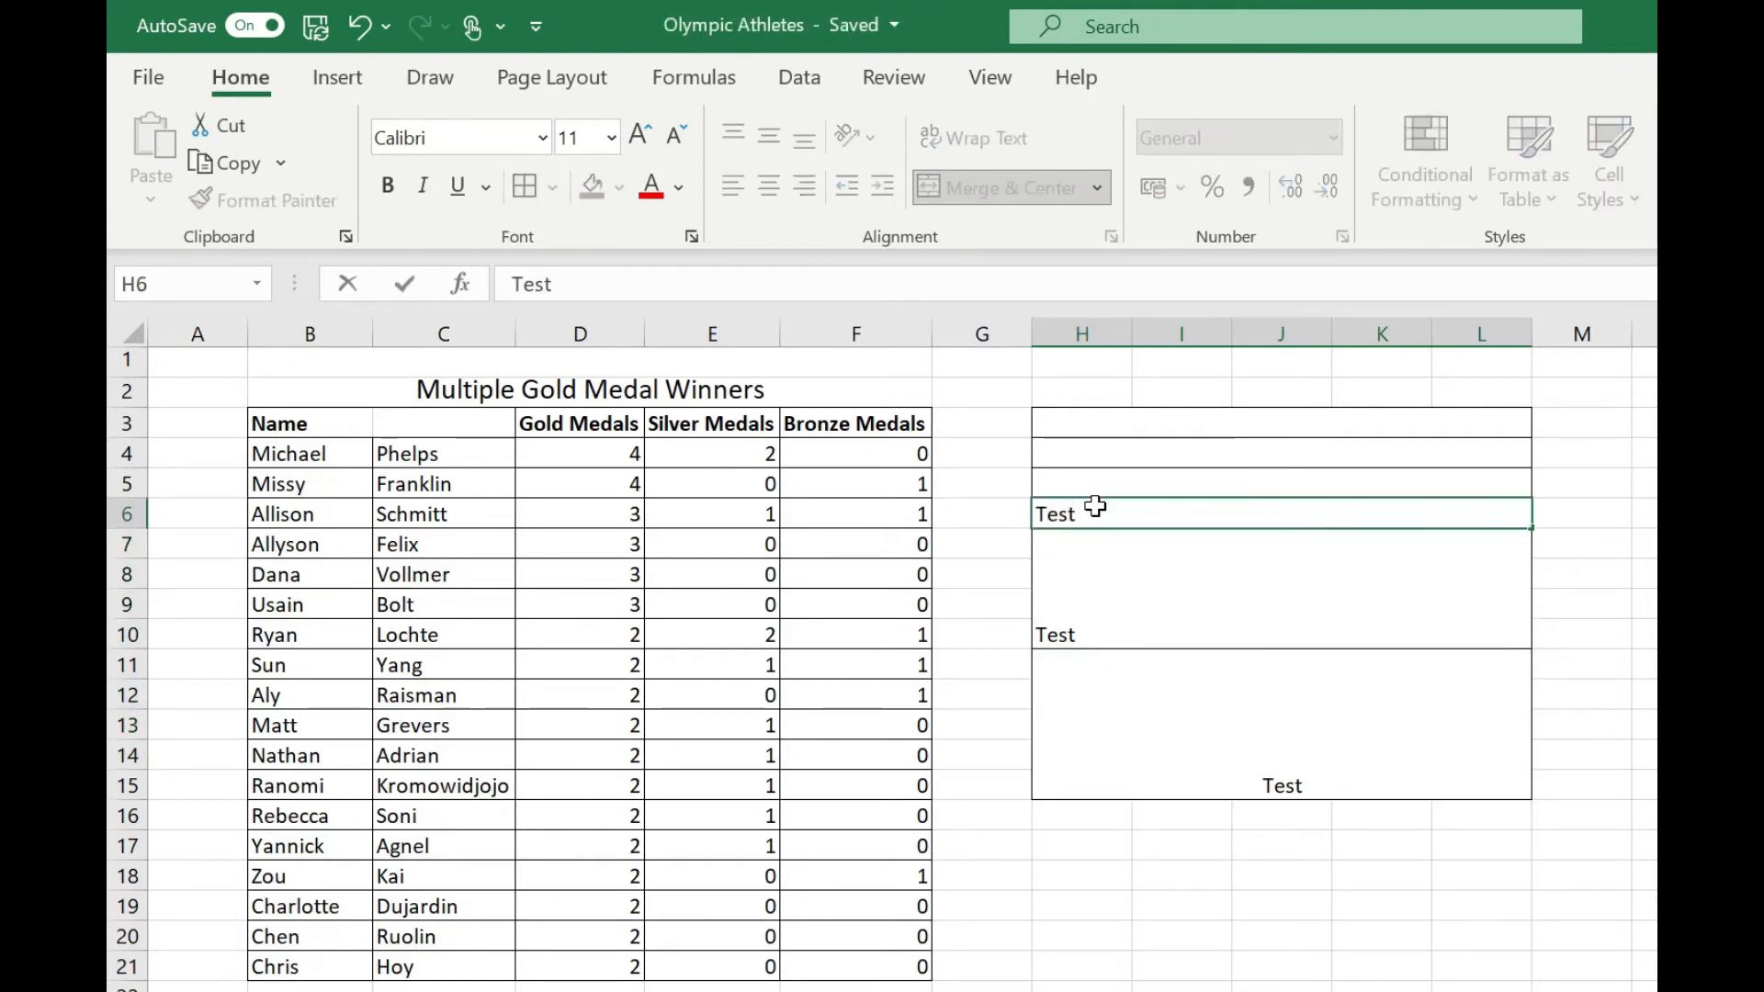
key(Return)
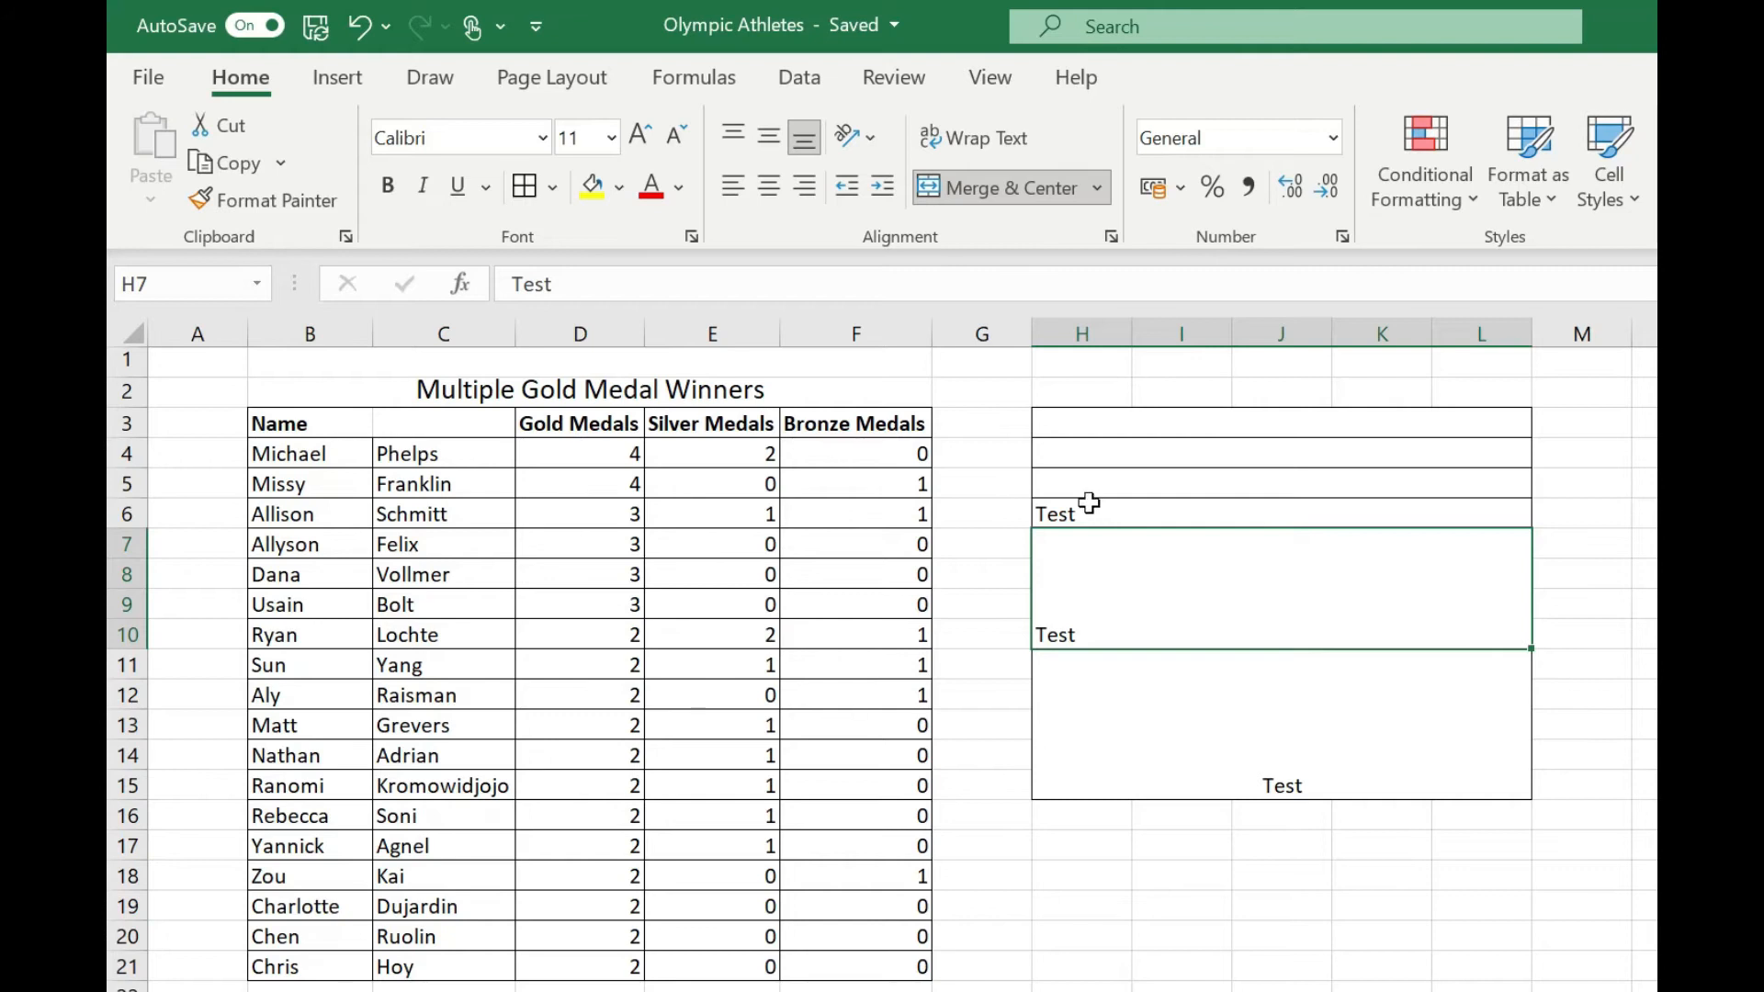
Merge the "Name" header across B3:C3 using Merge Across.
click(333, 422)
drag(332, 423, 453, 431)
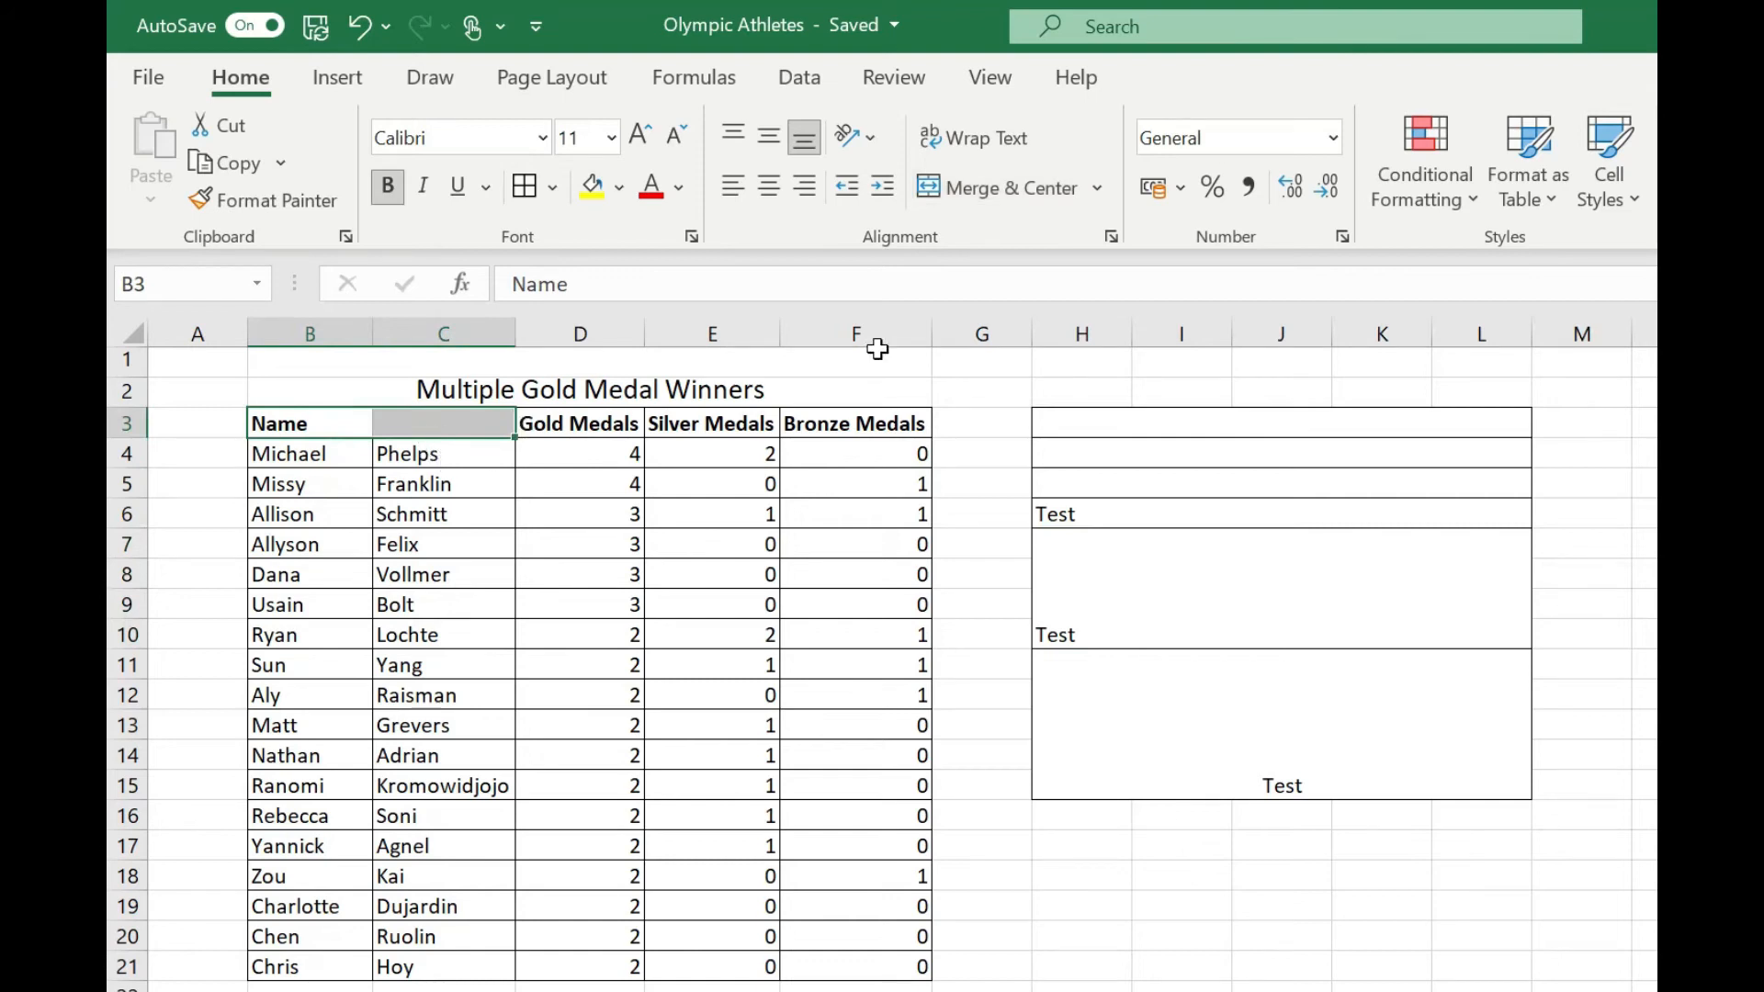
click(1097, 183)
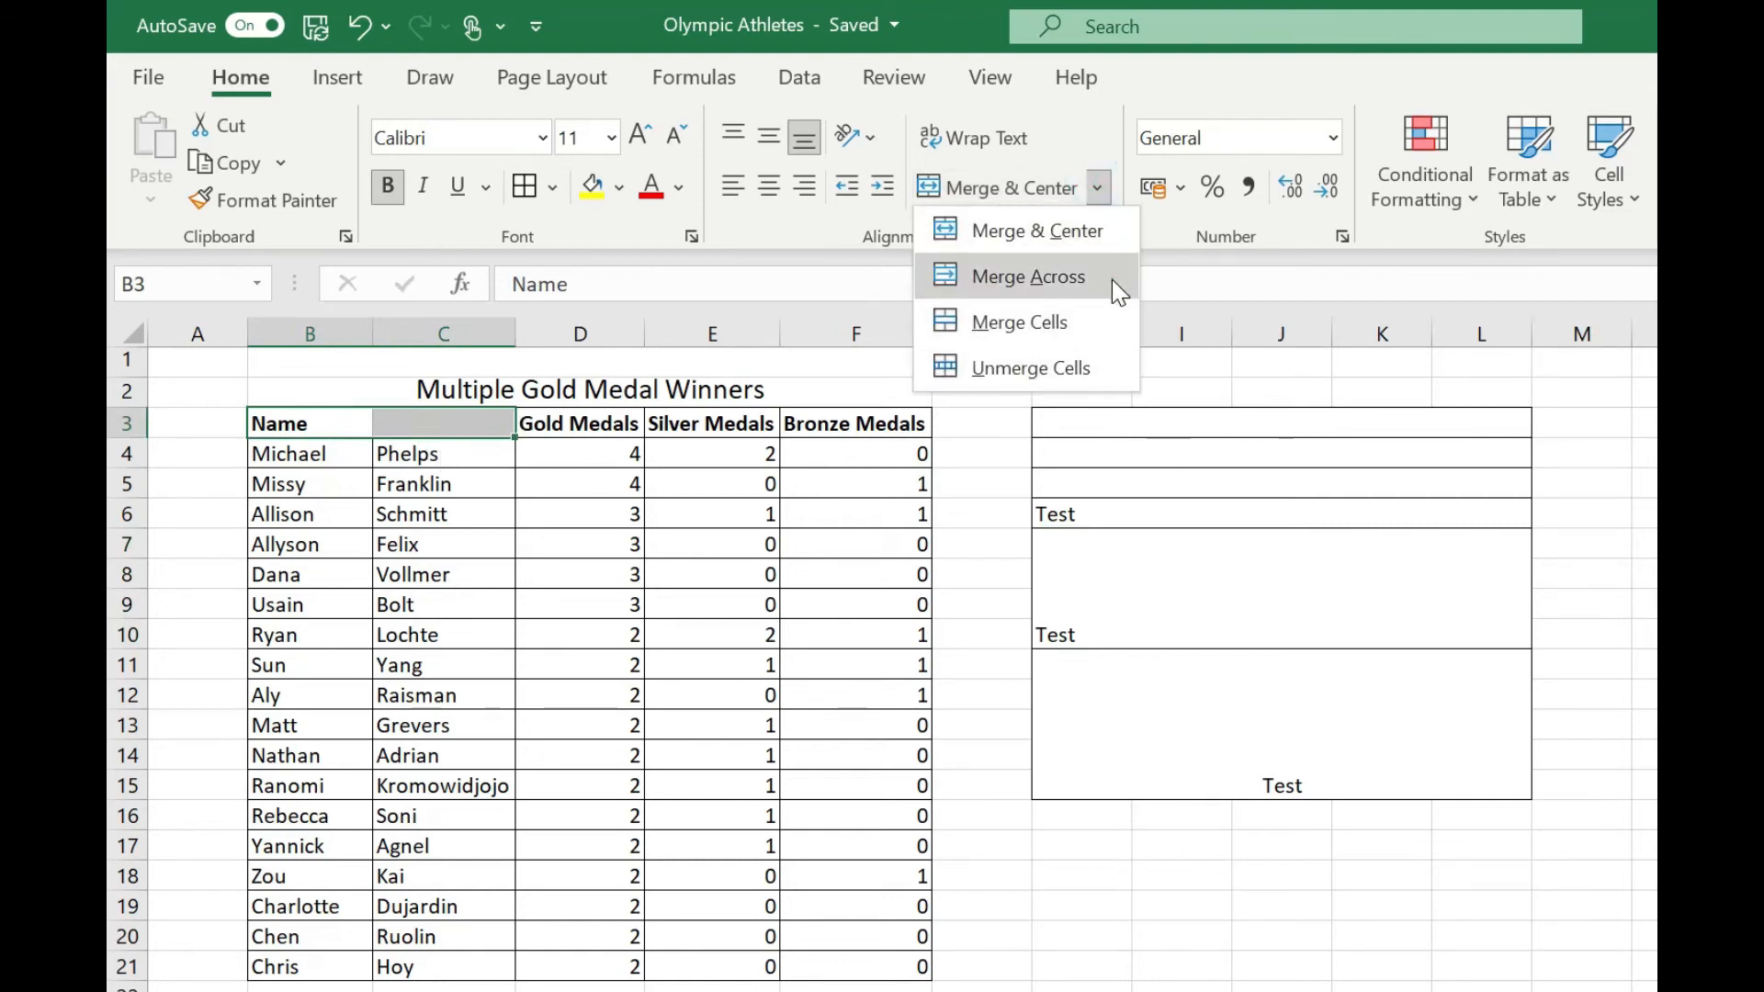
click(1112, 279)
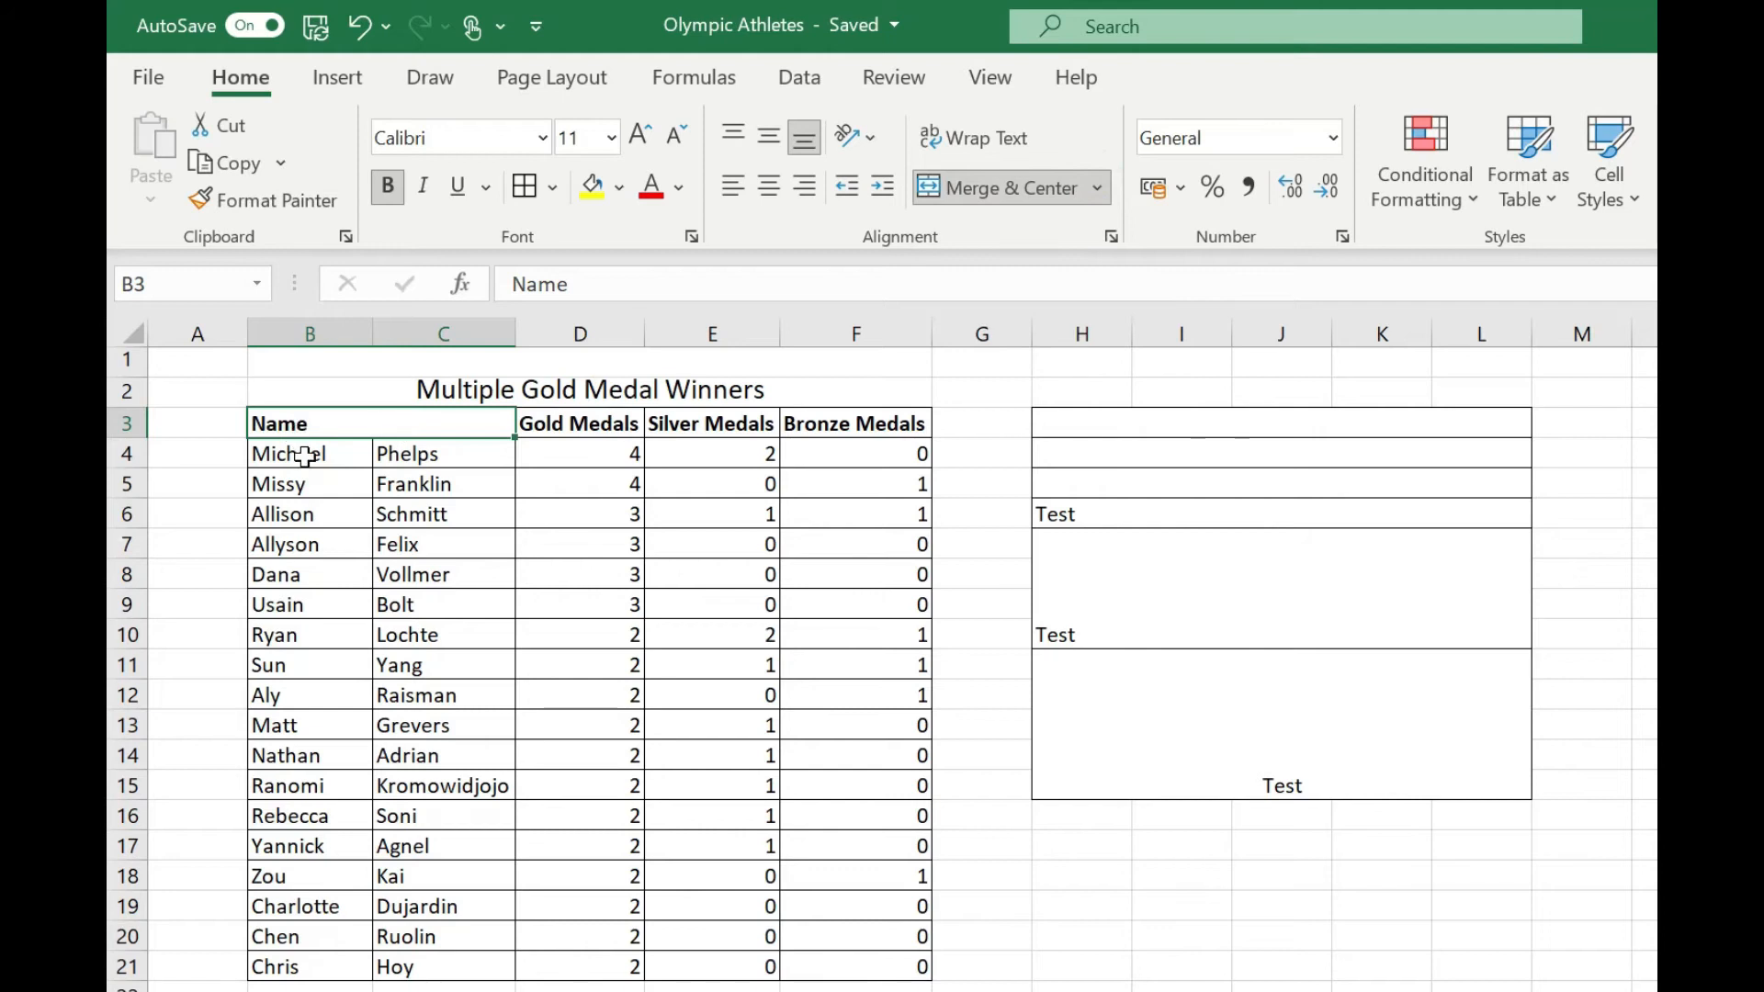
Merge the first athlete's name cells B4:C4 with Merge Across, accepting that only the upper-left value is kept.
drag(303, 453, 427, 465)
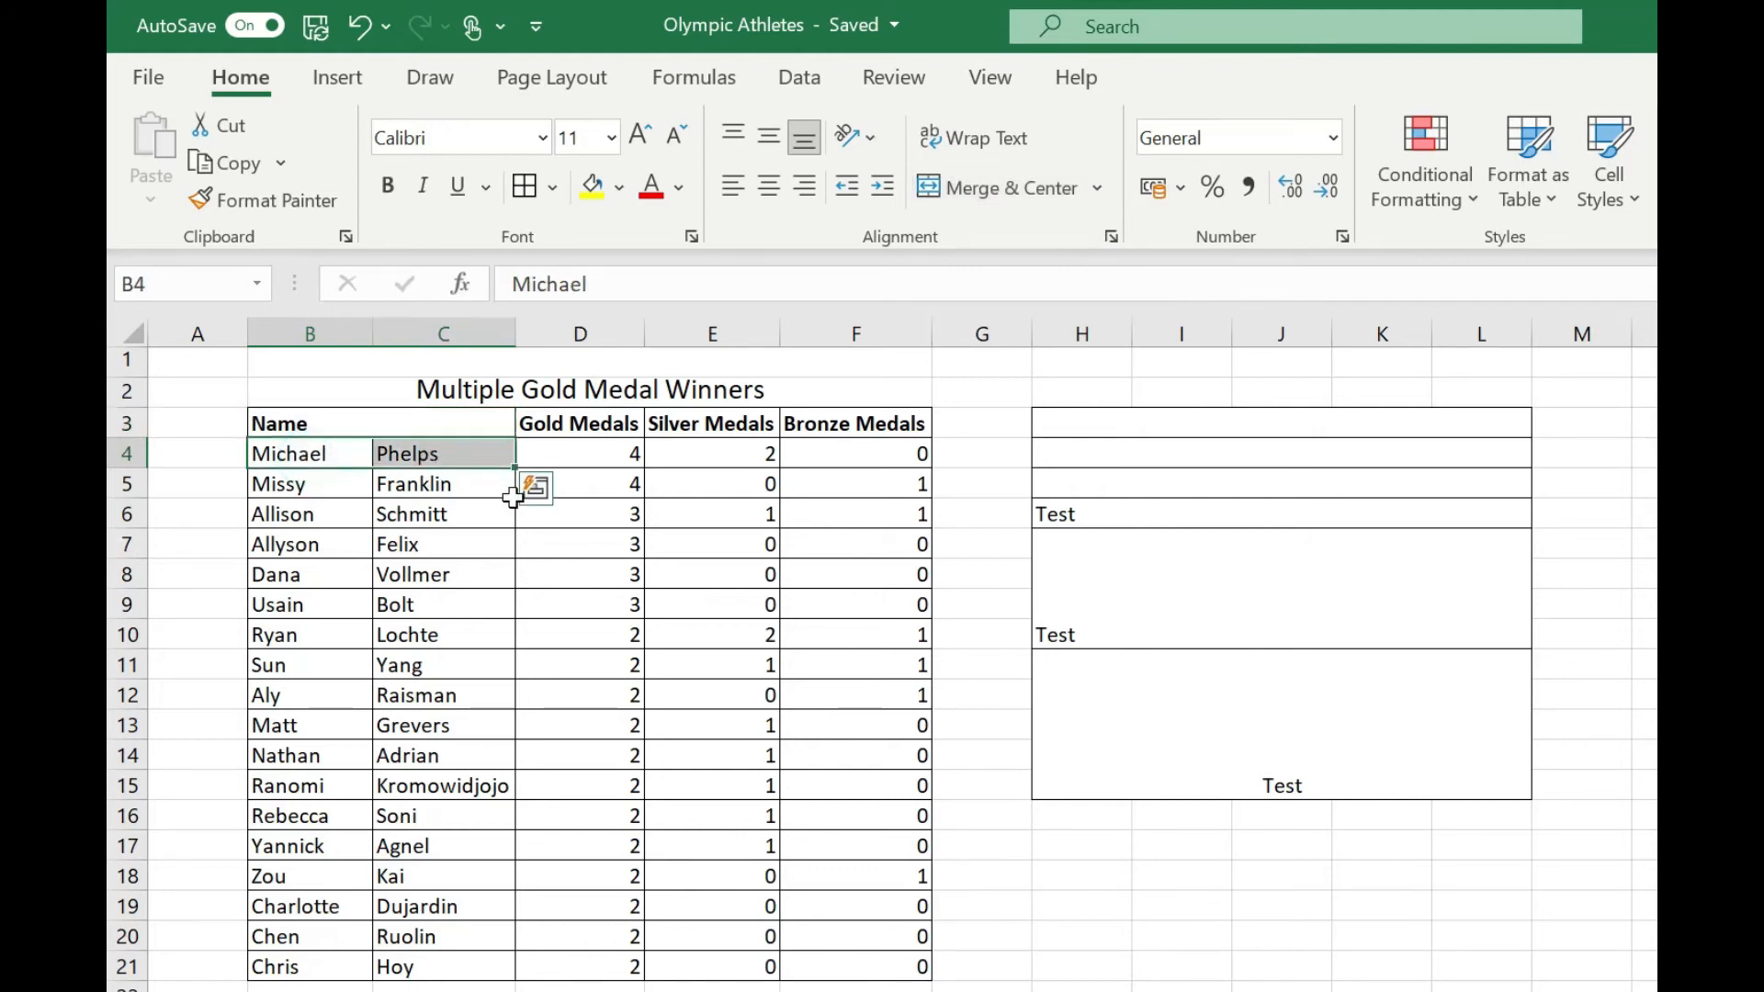
click(1097, 187)
click(1044, 274)
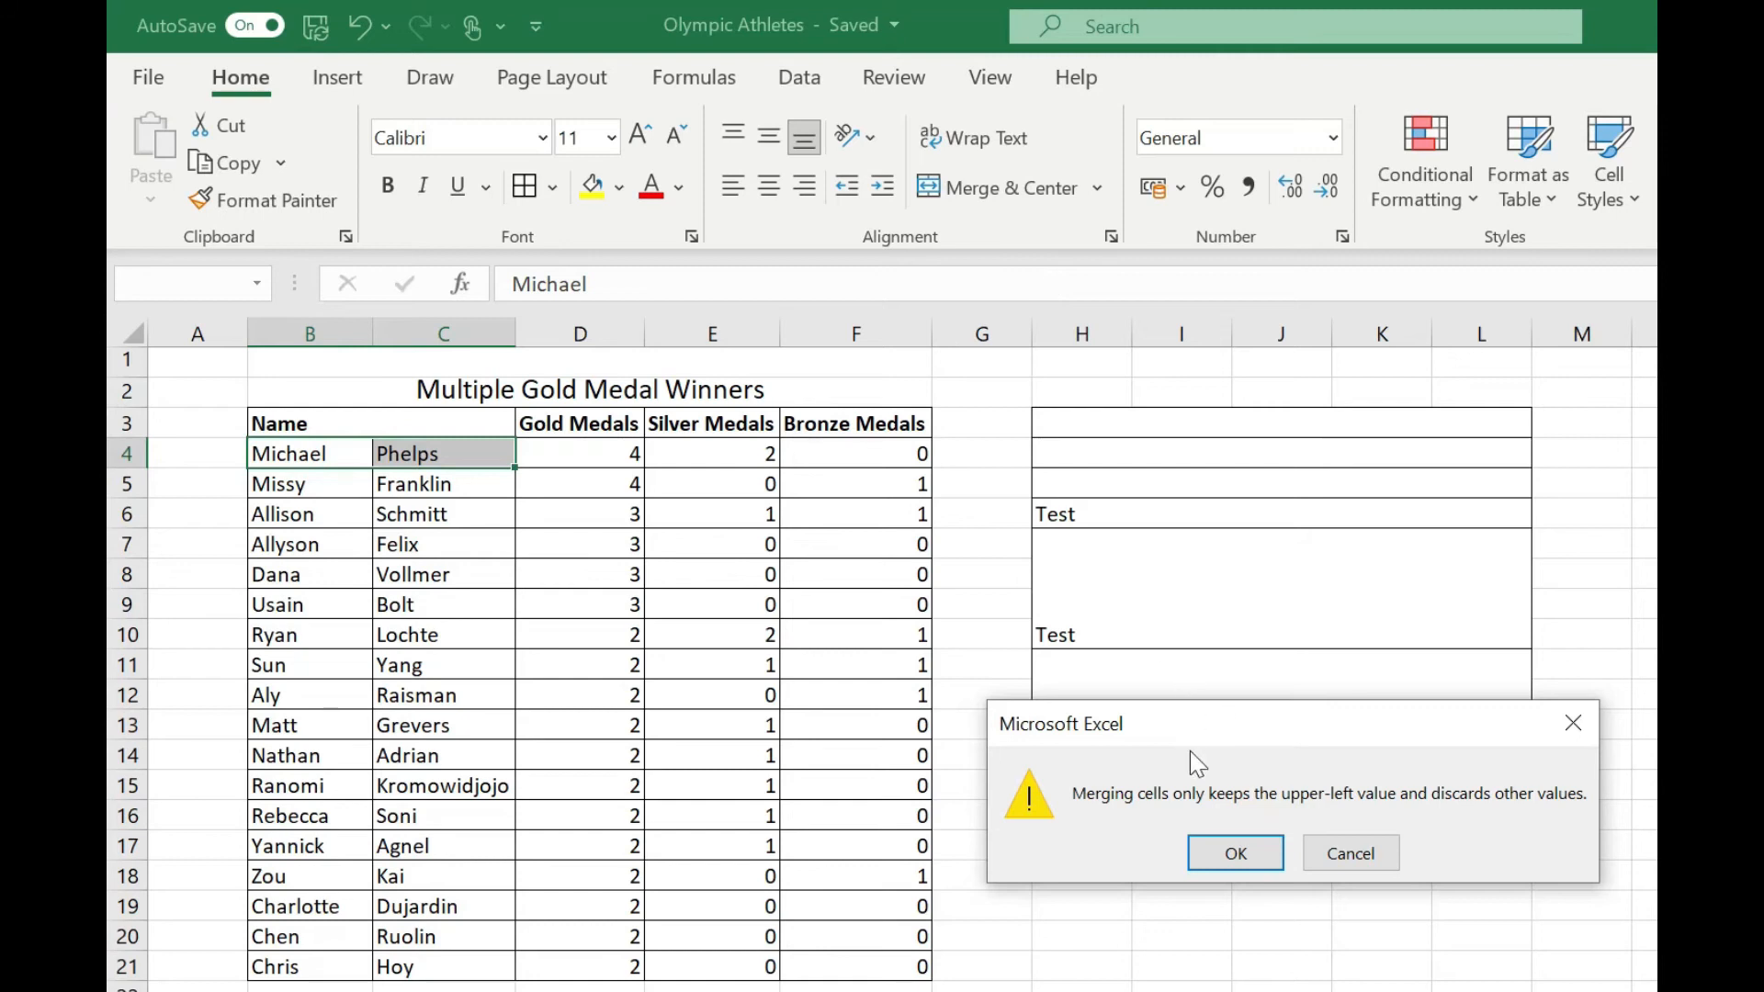
click(1222, 854)
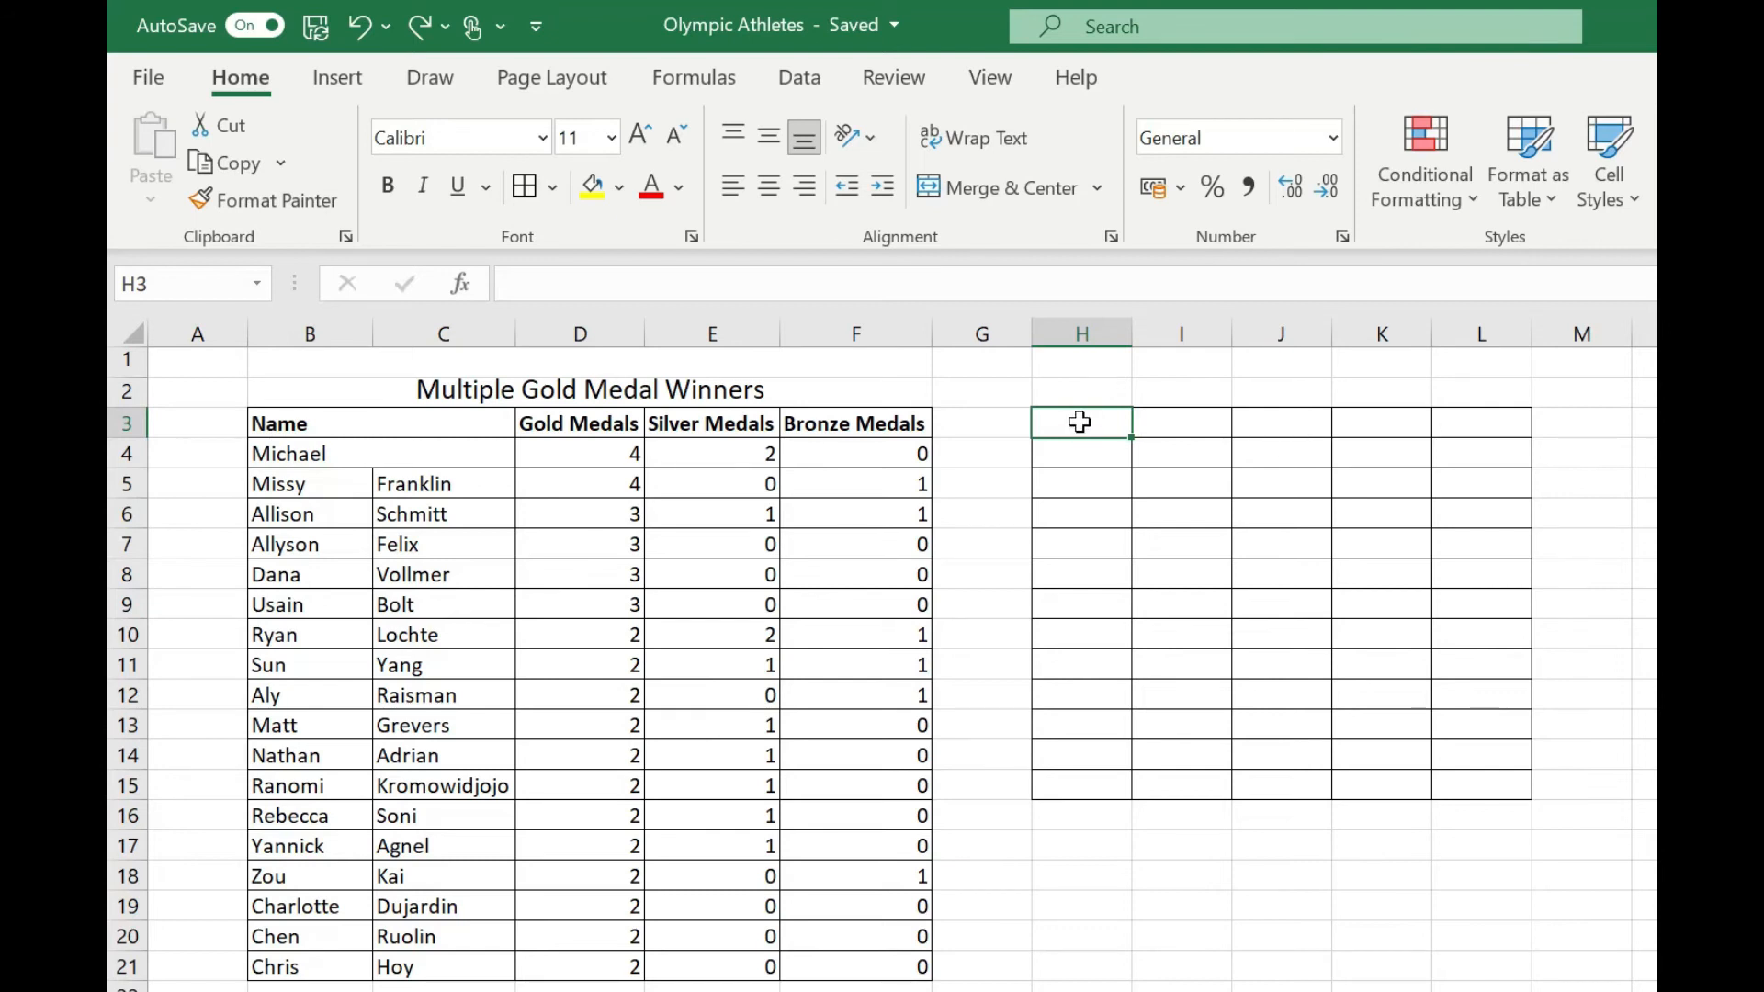
Merge and center the range H3:L3 and enter "Test" in the merged cell.
drag(1074, 420, 1466, 431)
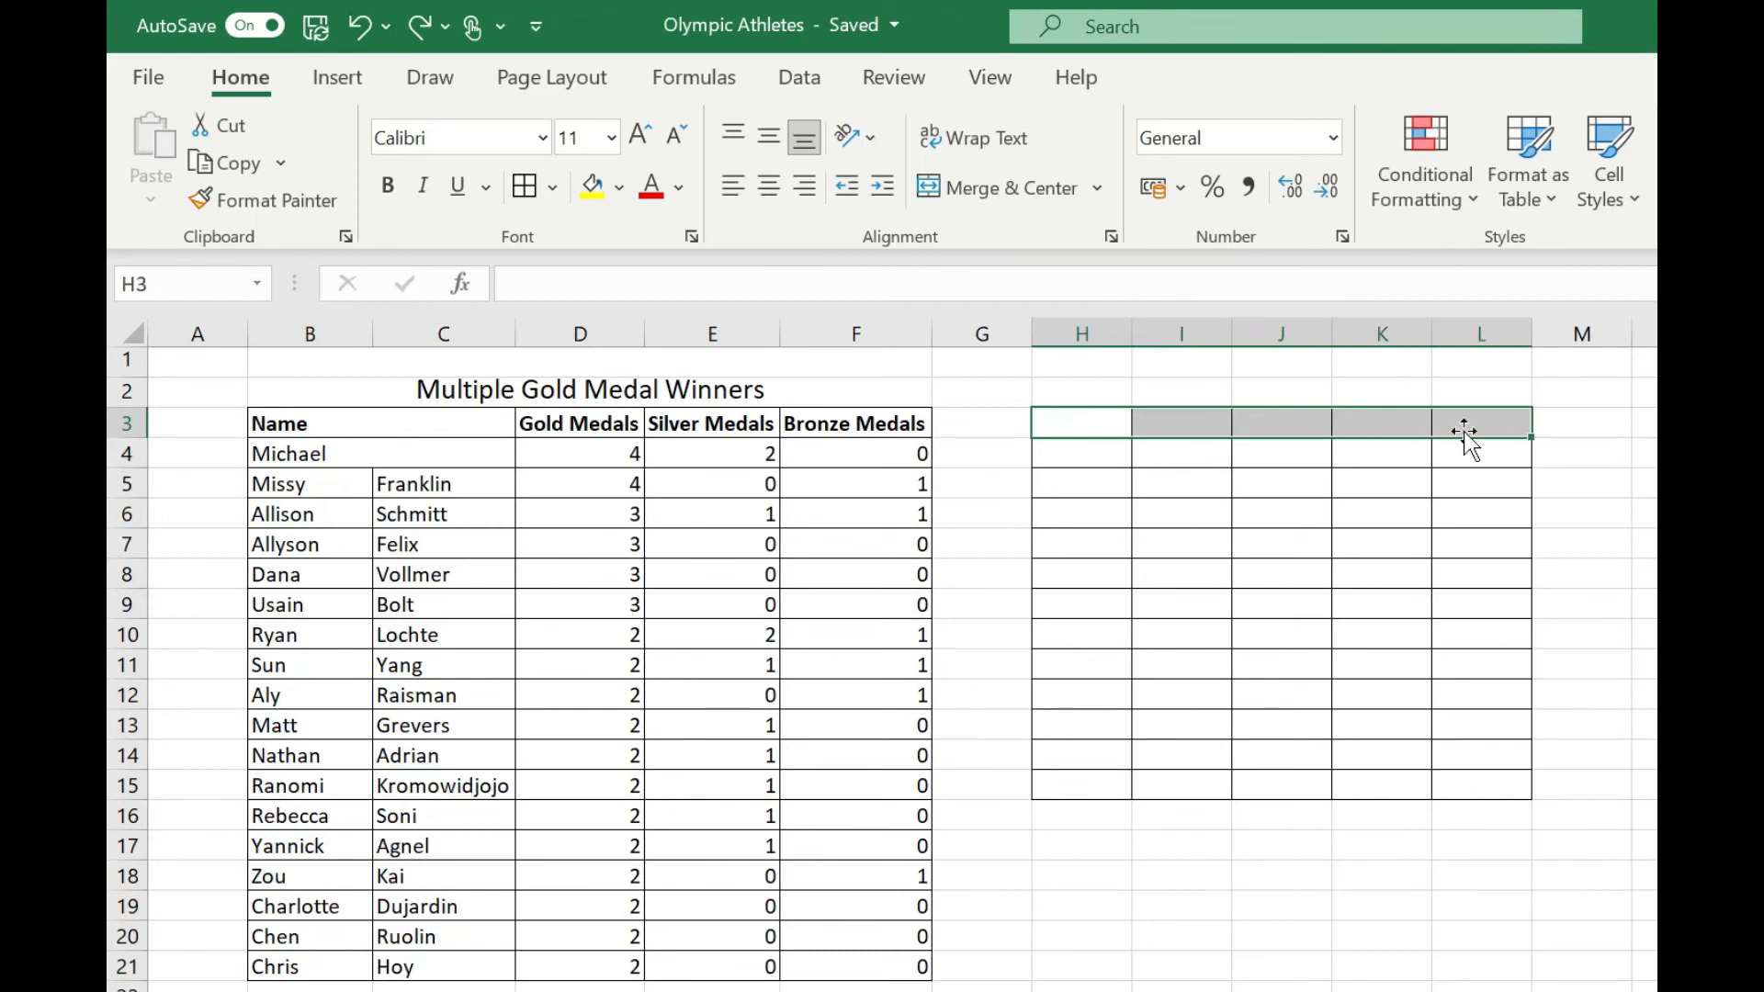
key(alt)
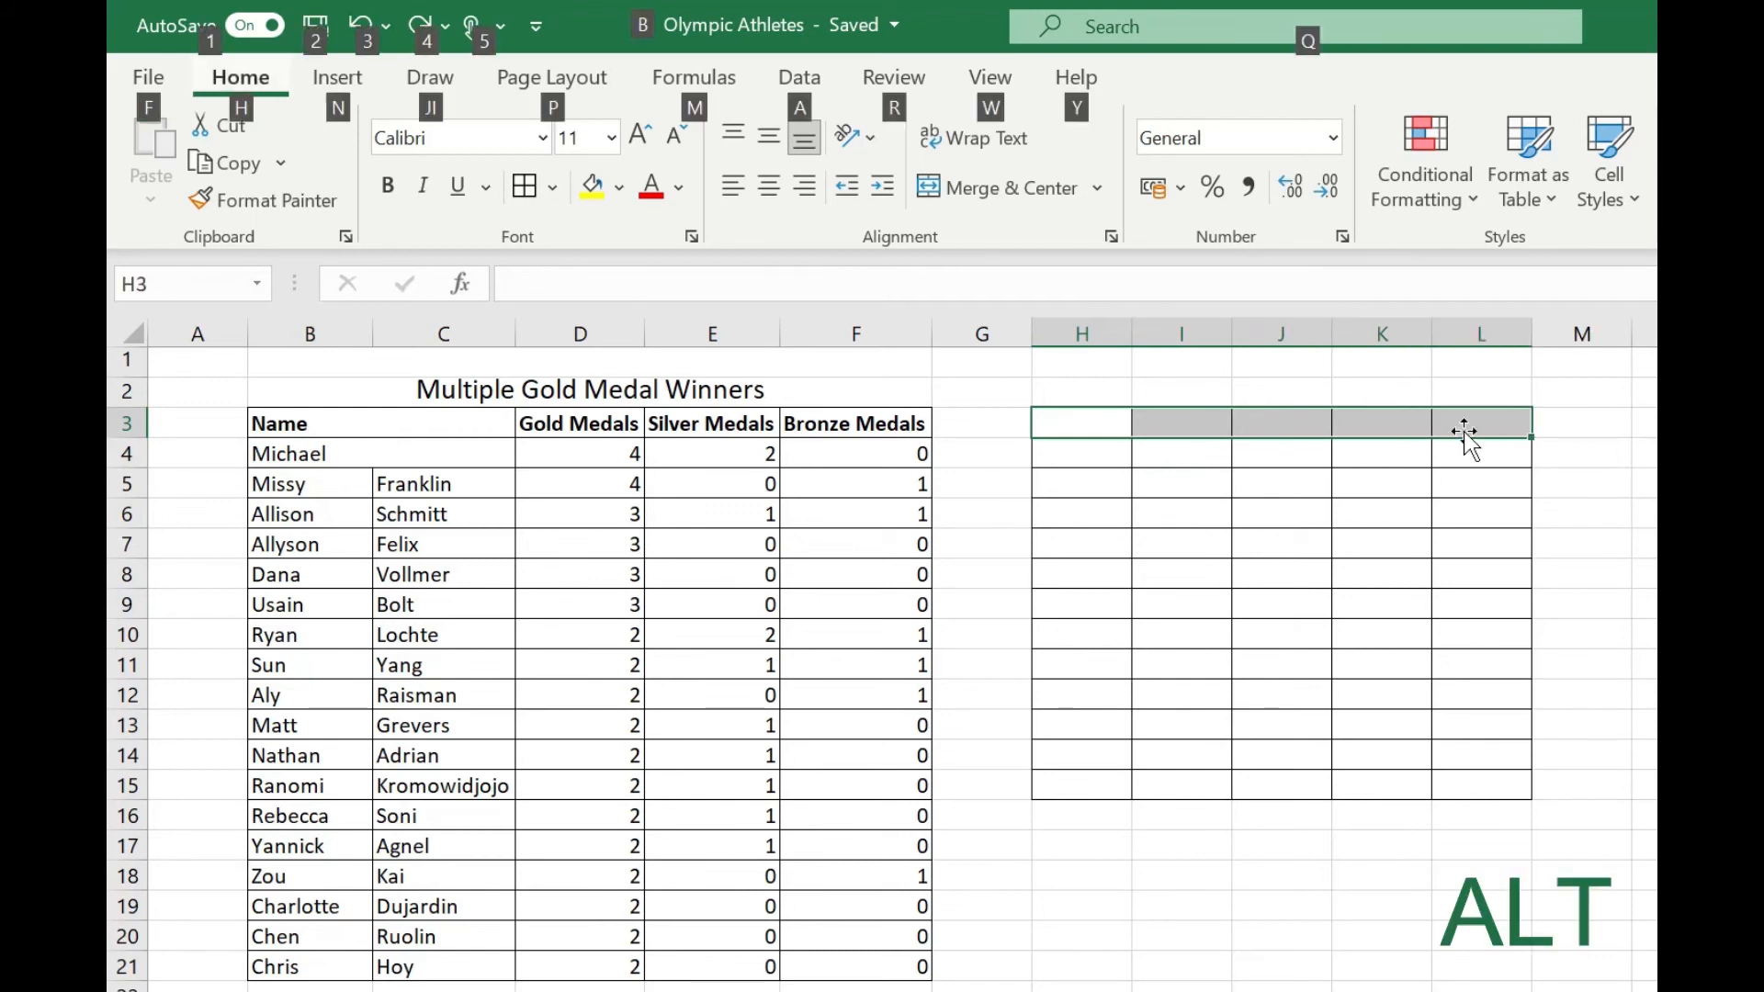
key(h)
key(m)
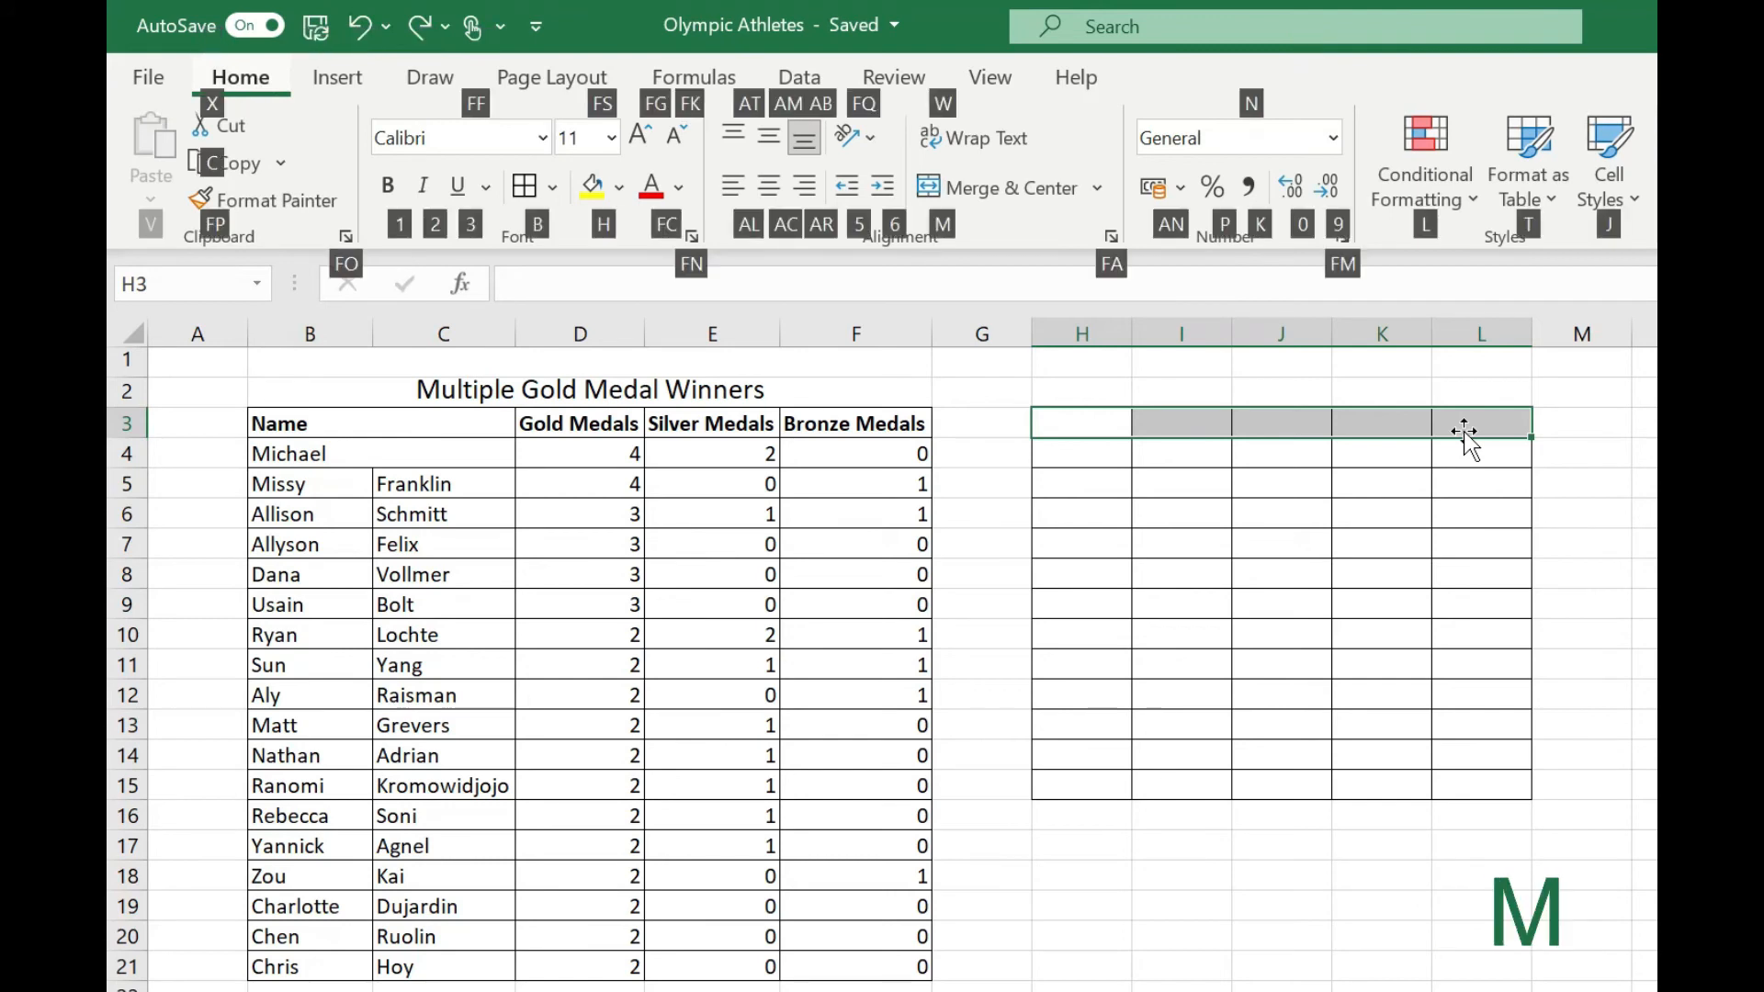
key(c)
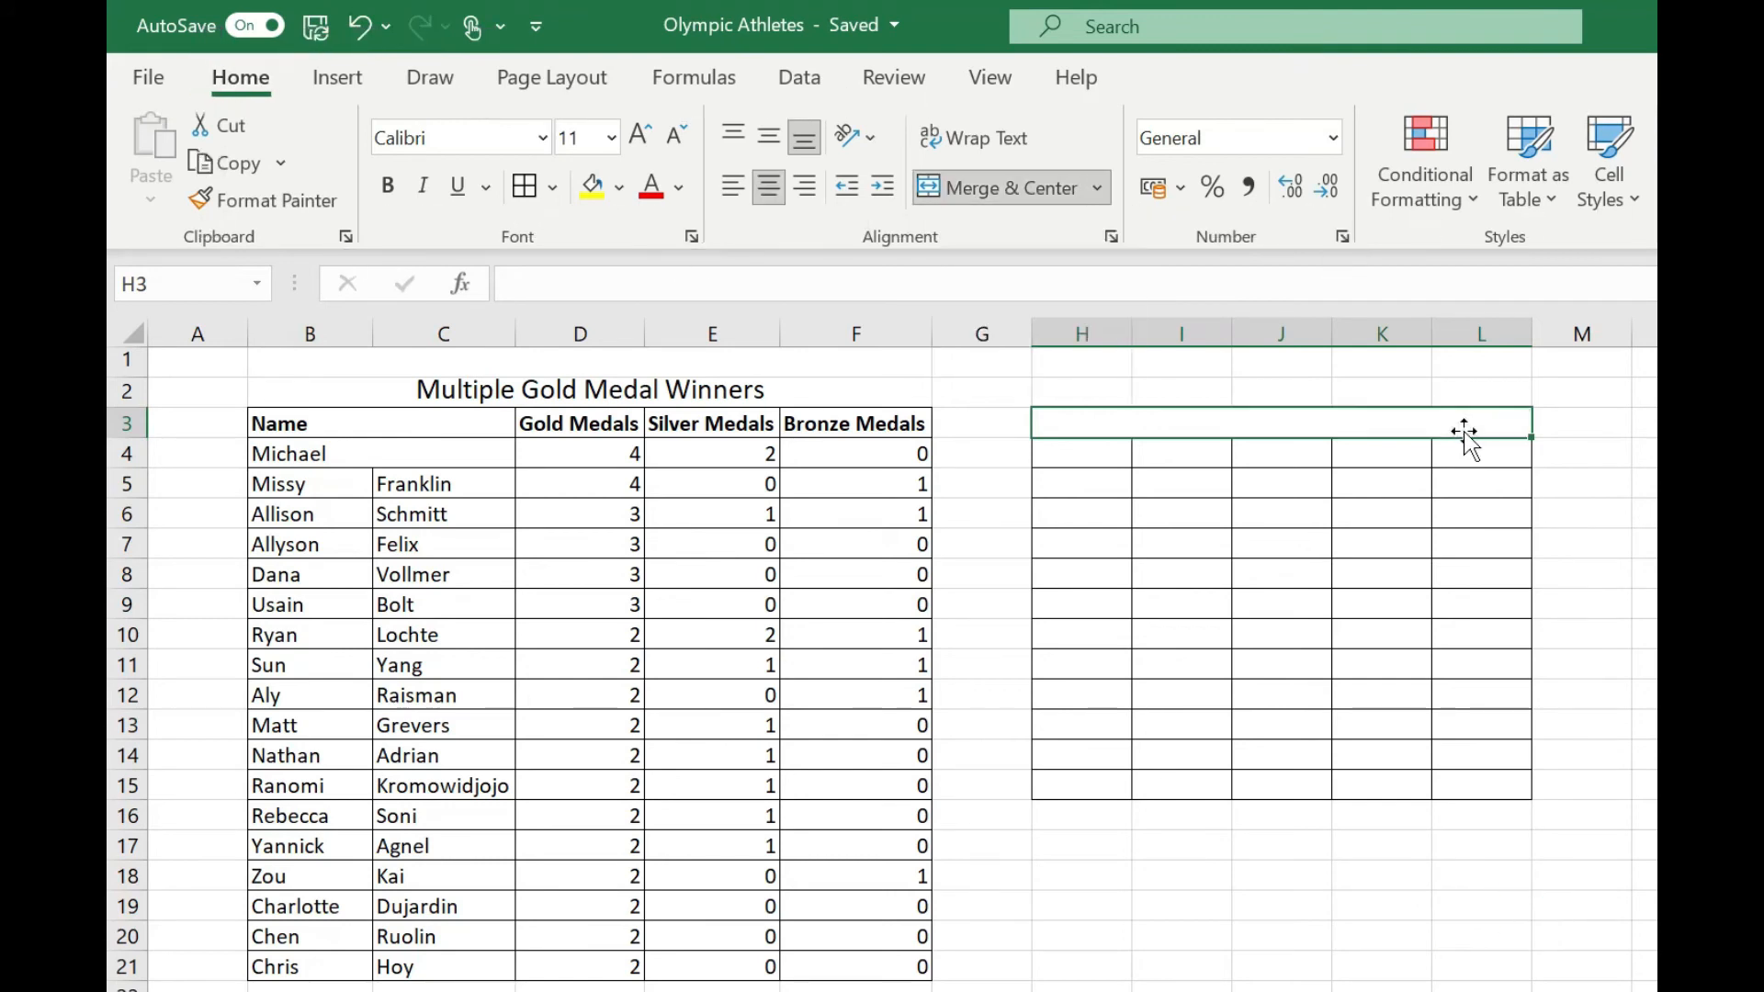
text(Test)
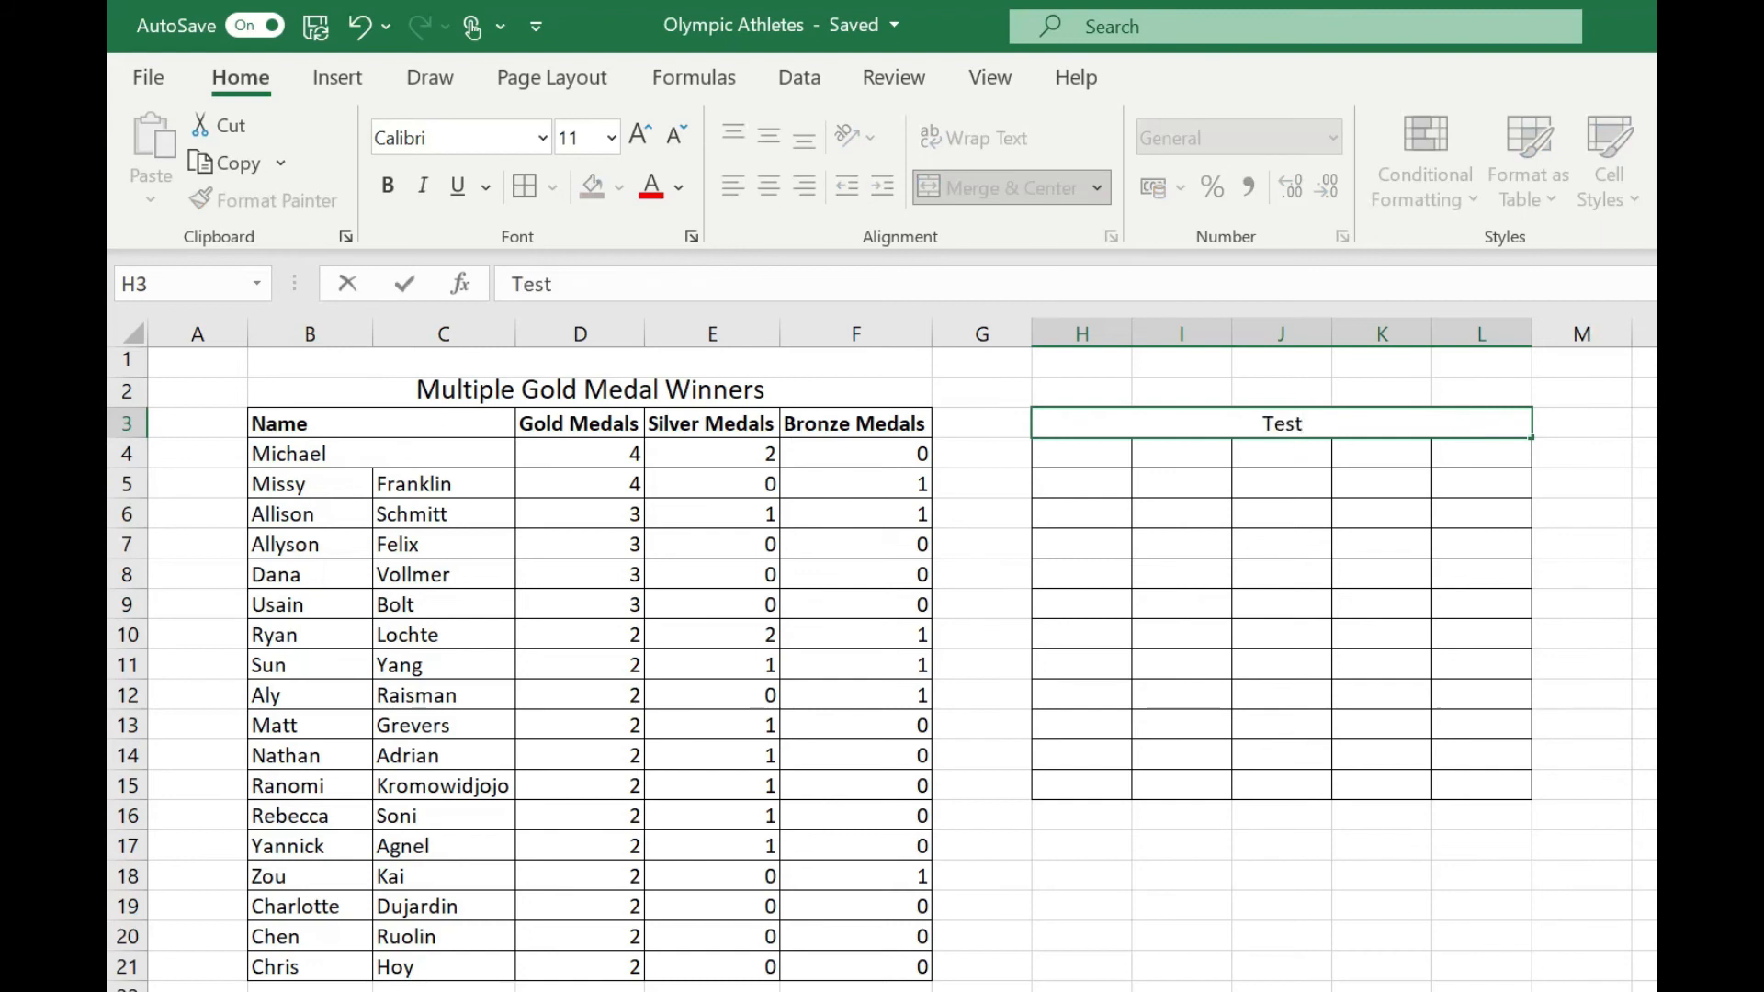
key(Return)
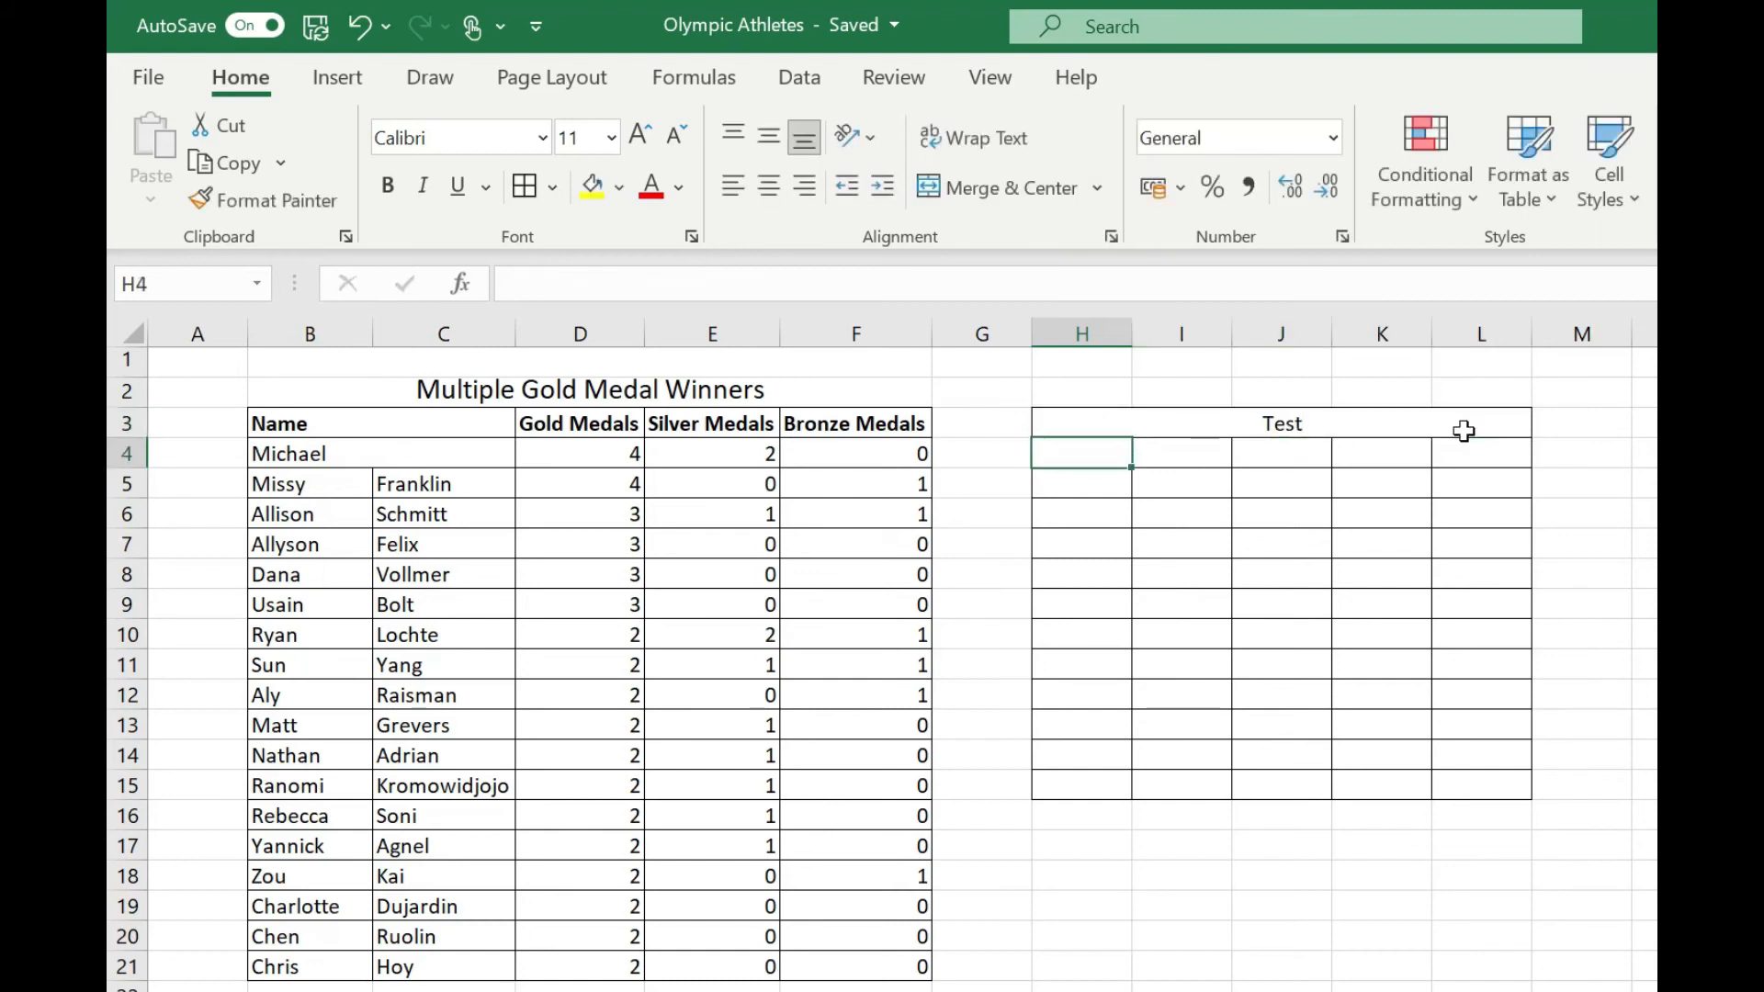
Apply Merge Across to the range H4:L7 so each row is merged separately.
drag(1081, 453, 1484, 553)
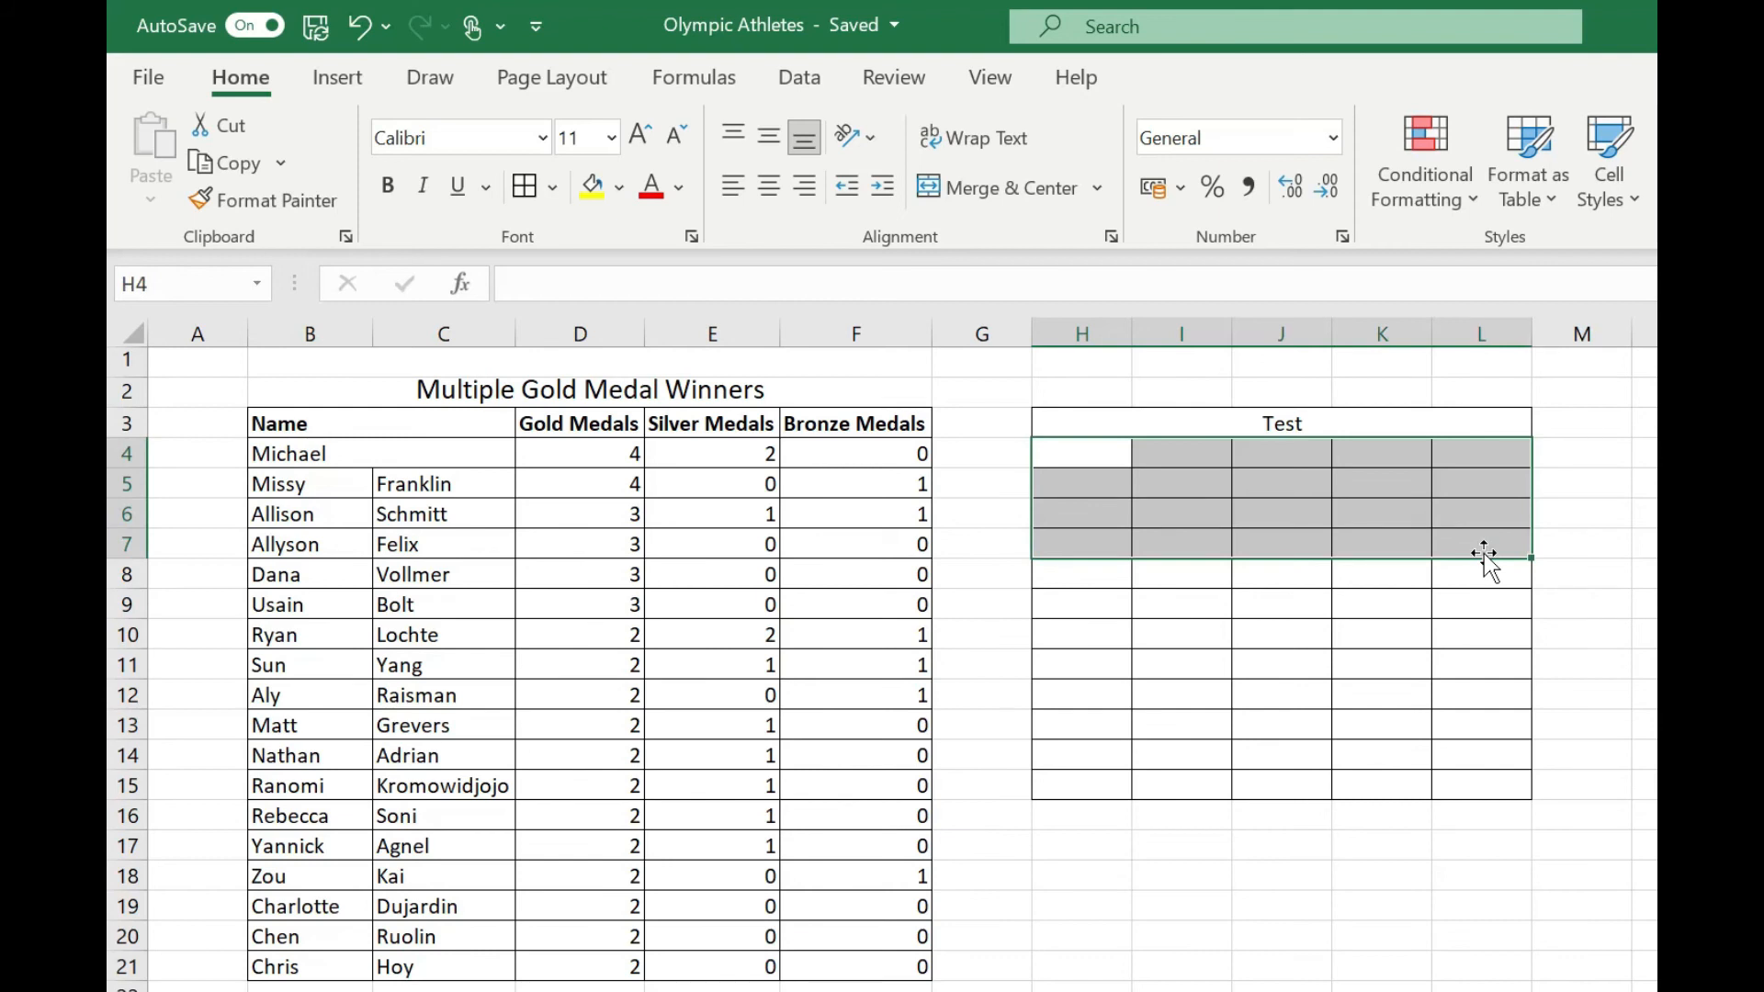
key(alt)
key(h)
key(m)
key(a)
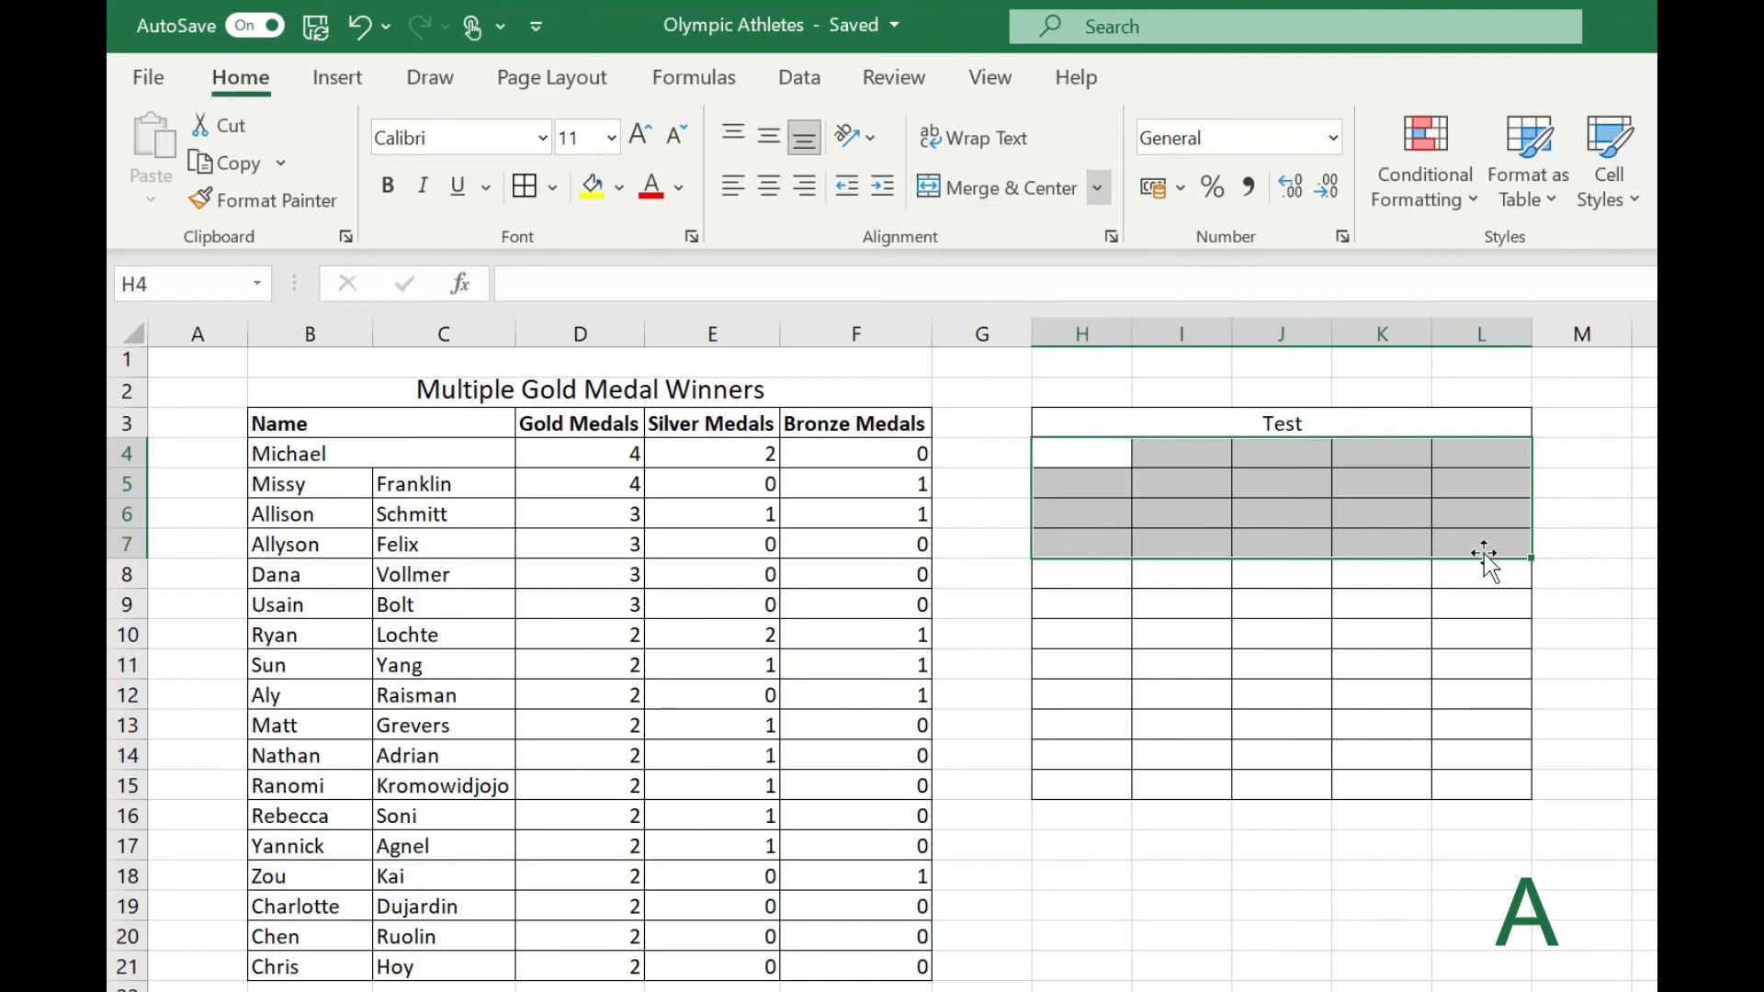
Select the merged rows in H4:L7 one by one to check that each row was merged separately.
click(1268, 503)
click(1175, 473)
click(1172, 507)
click(1169, 541)
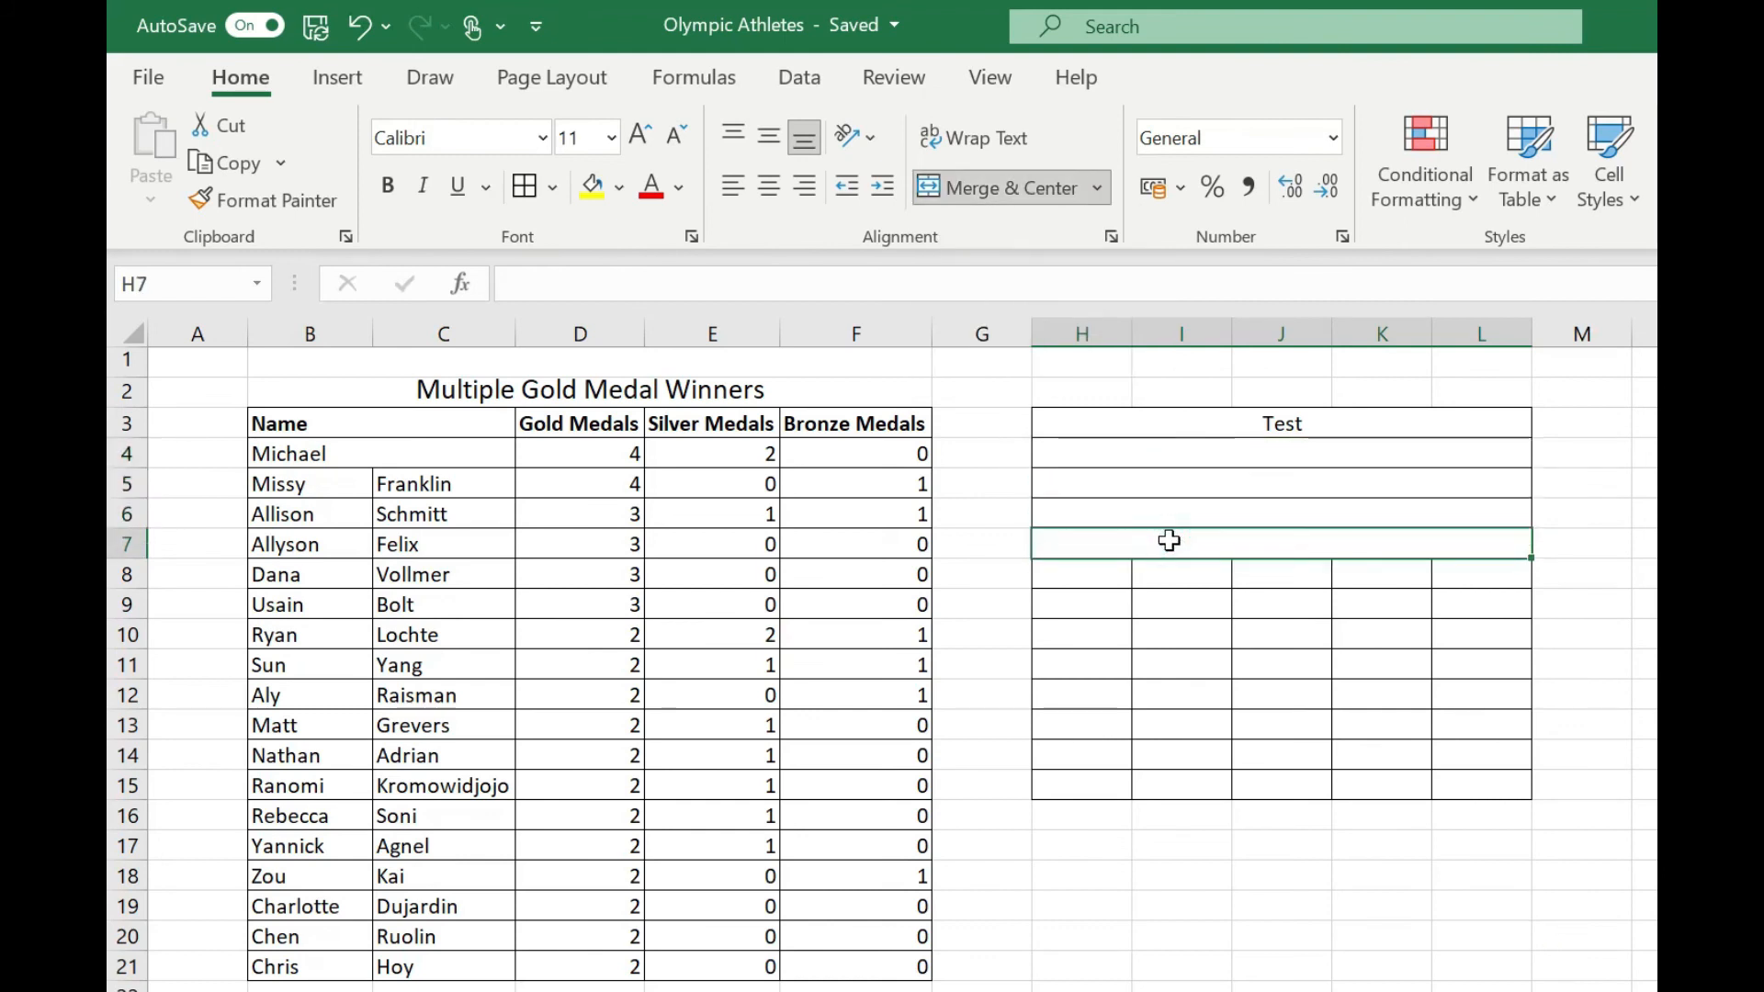
Combine the range H8:L12 into one single cell with Merge Cells.
mouse_move(1174, 571)
mouse_down()
mouse_move(1430, 598)
mouse_move(1528, 658)
mouse_move(1525, 694)
mouse_up()
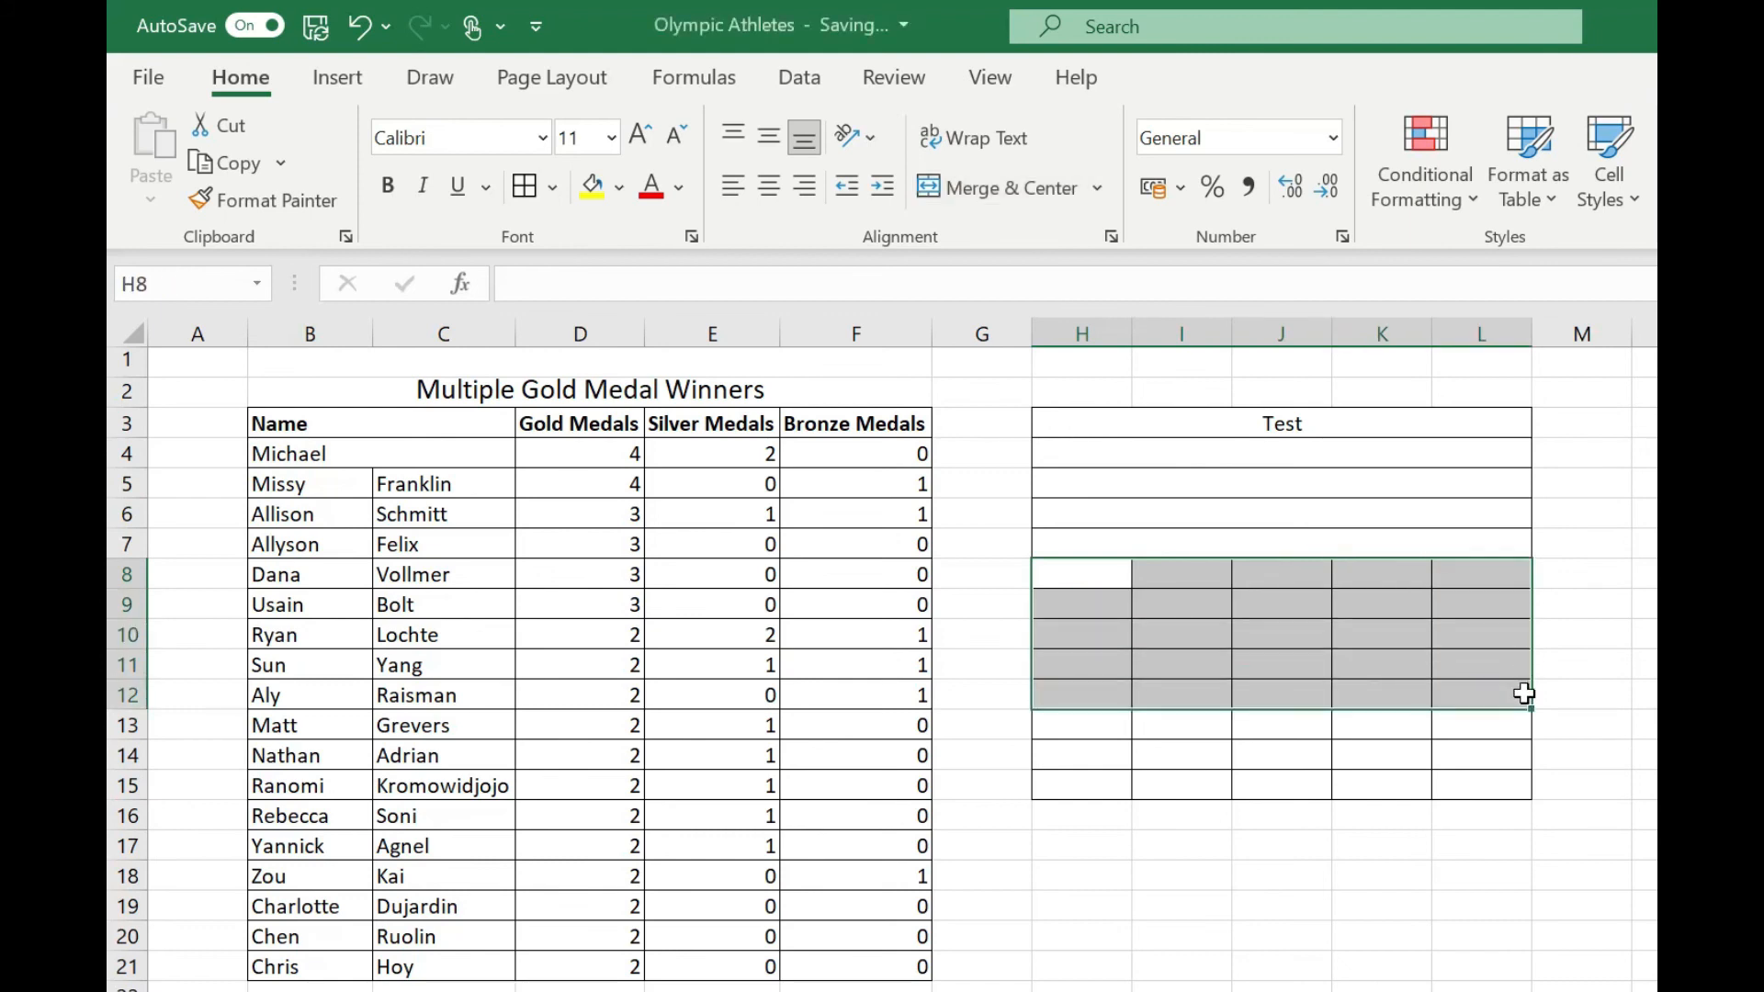
key(alt)
key(h)
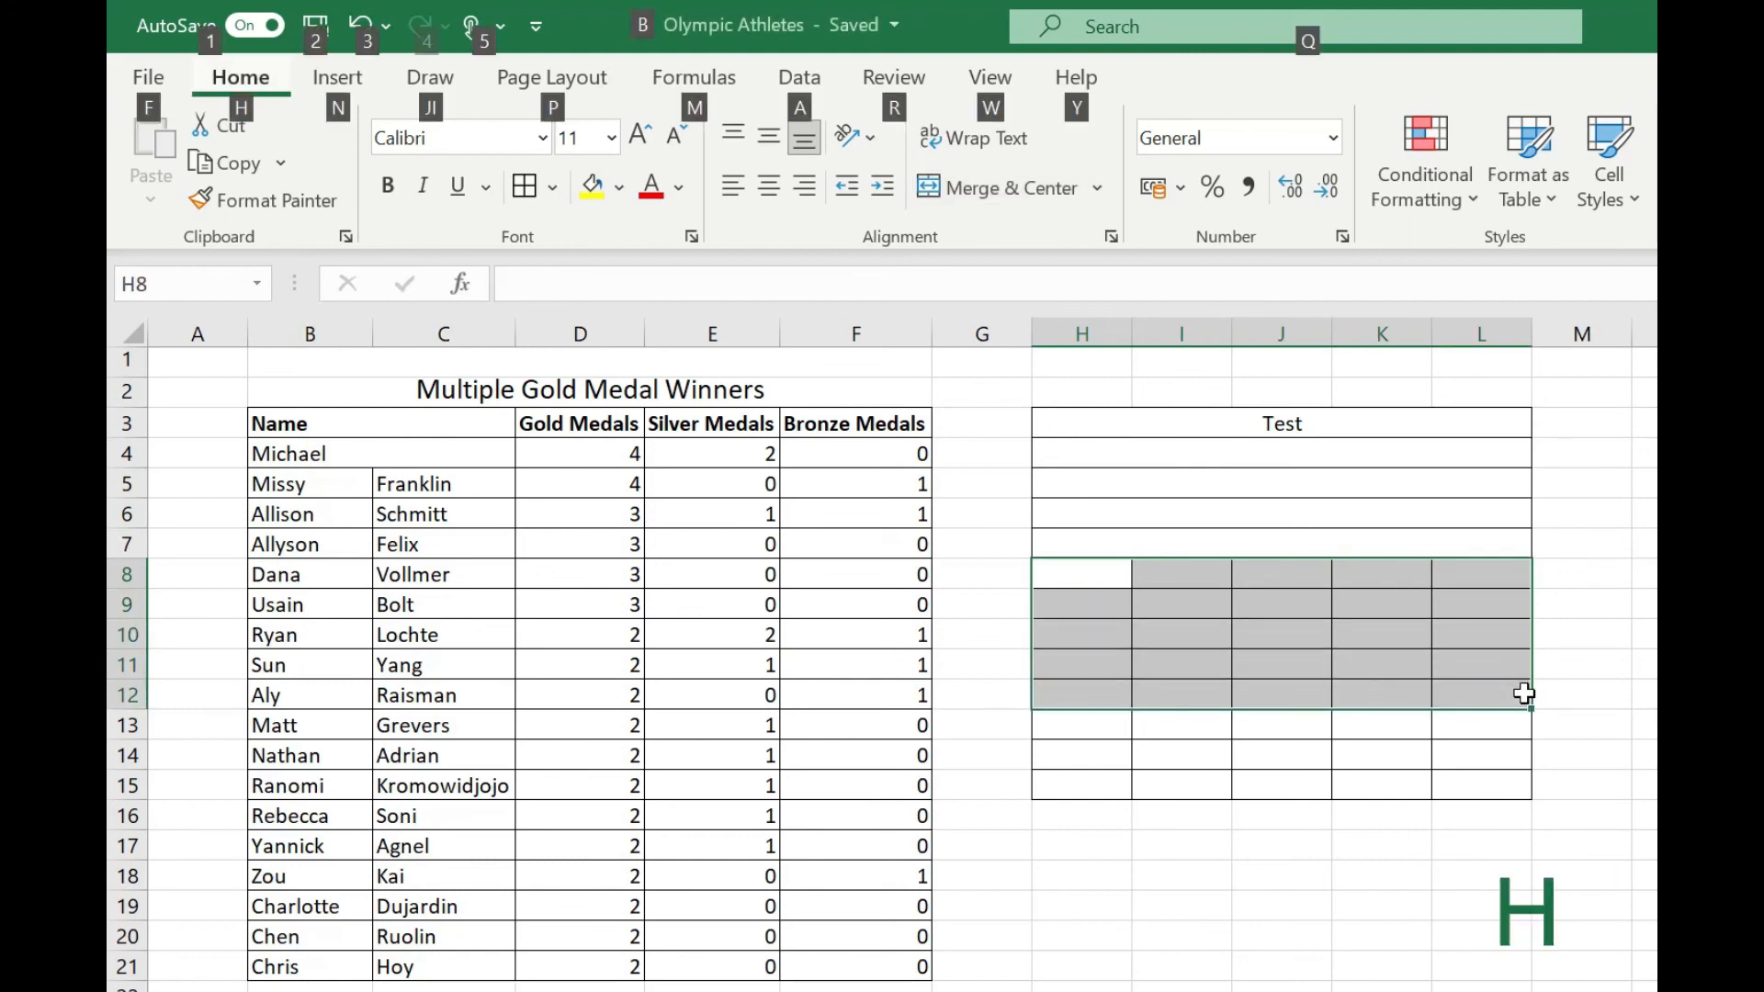
key(m)
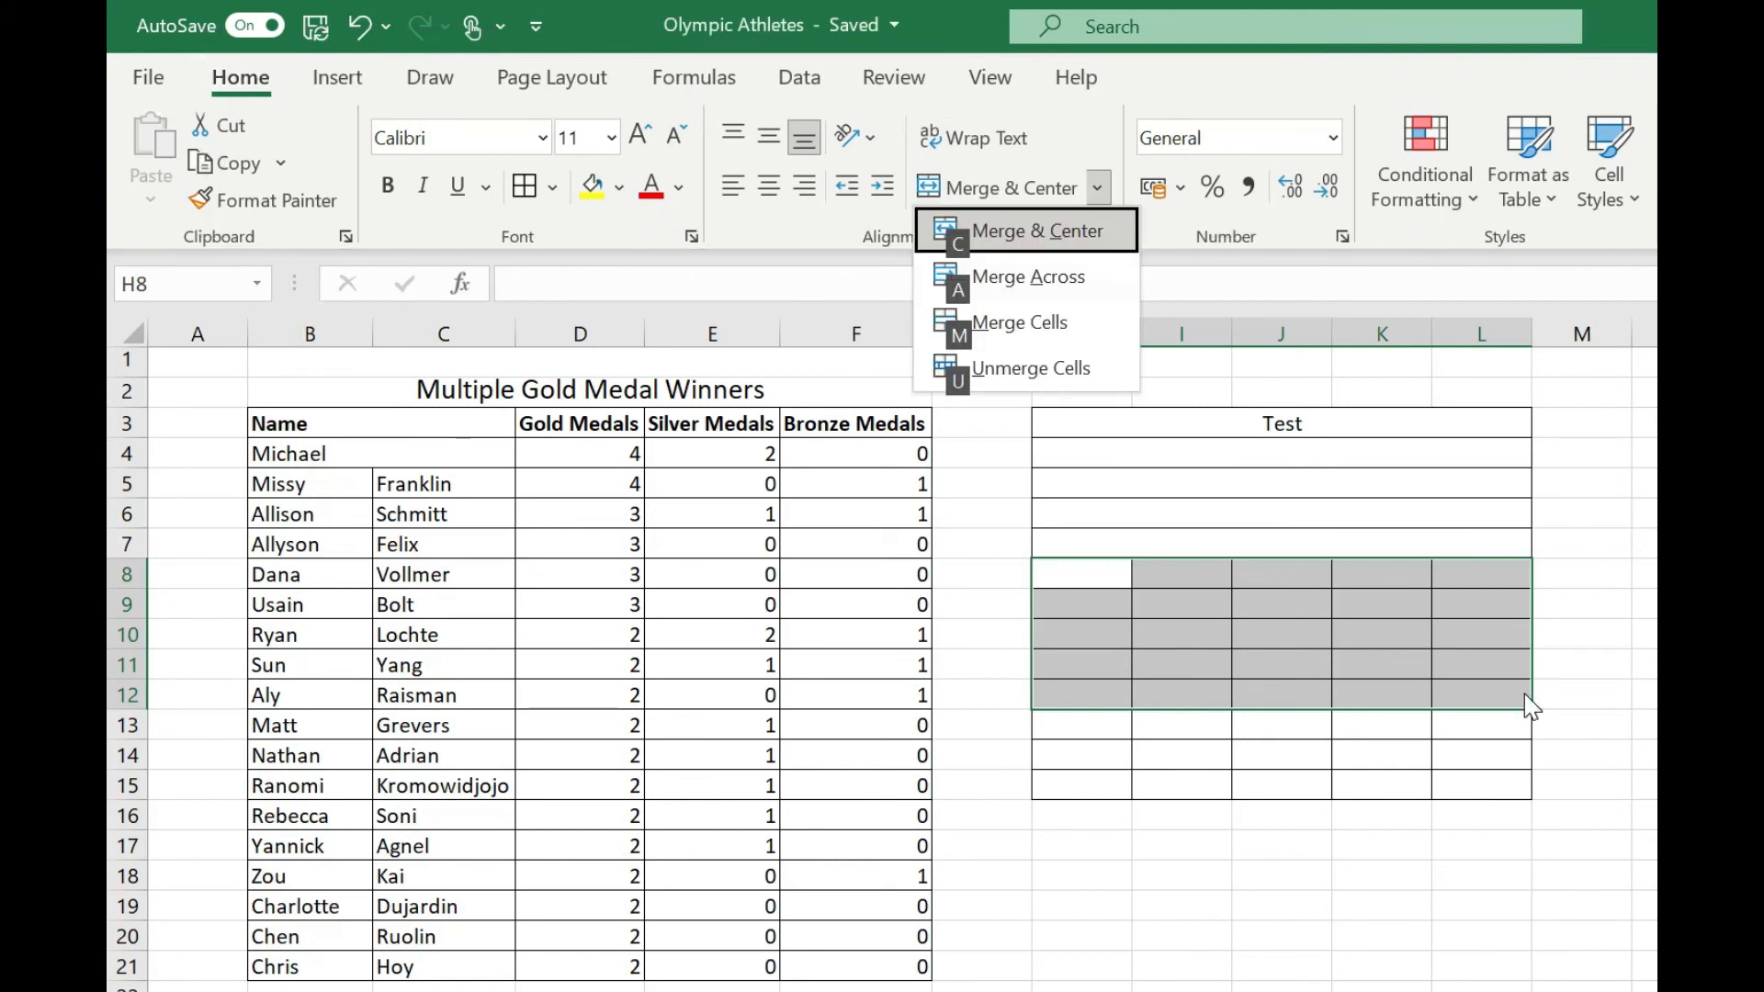
key(m)
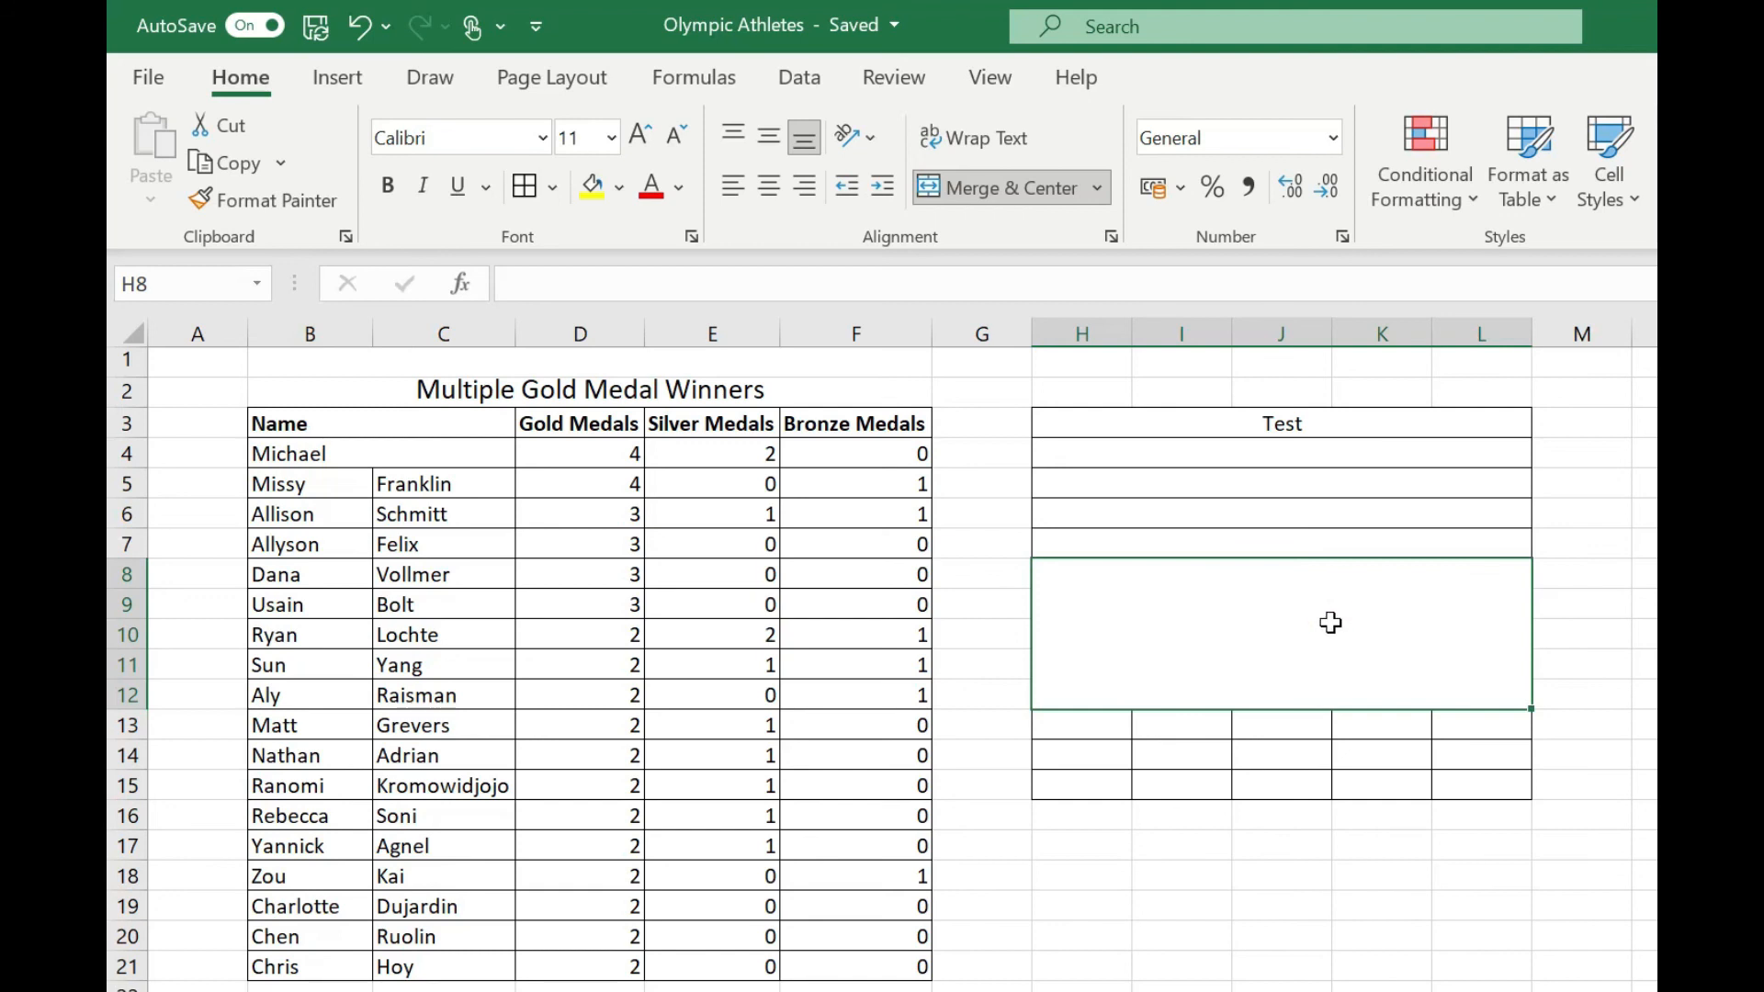
Unmerge the large merged block H8:L12 back into individual cells and select cell J10 within it.
key(alt)
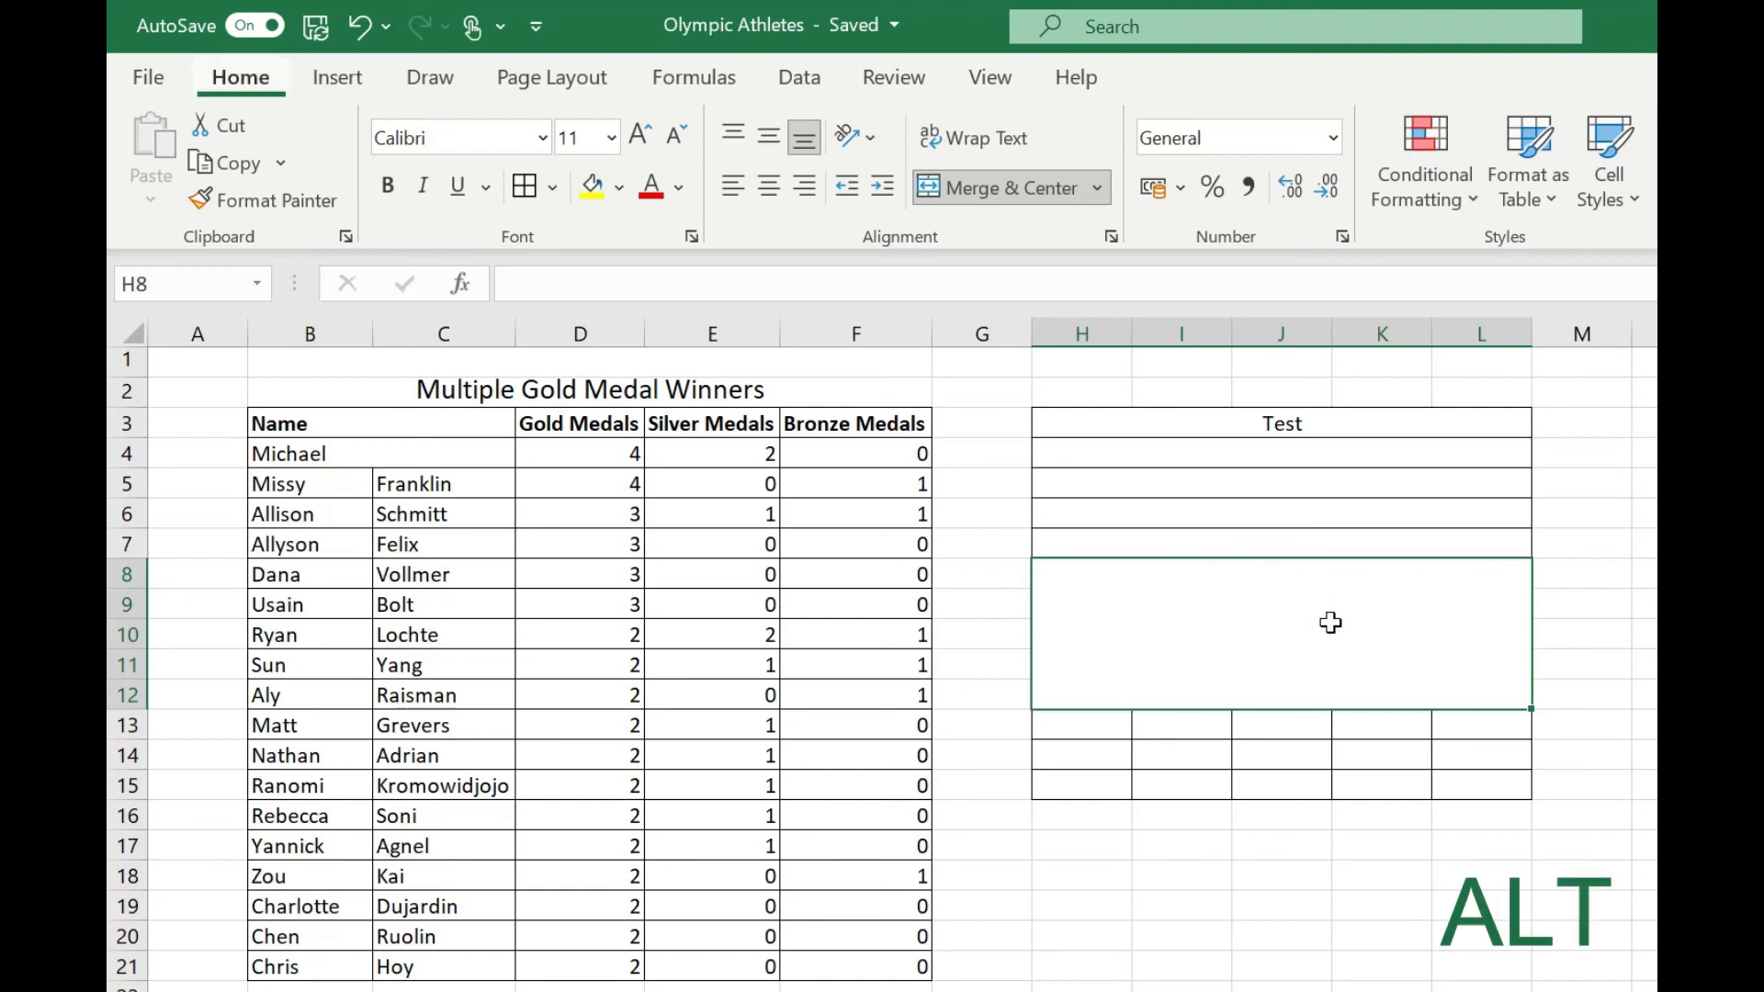
key(h)
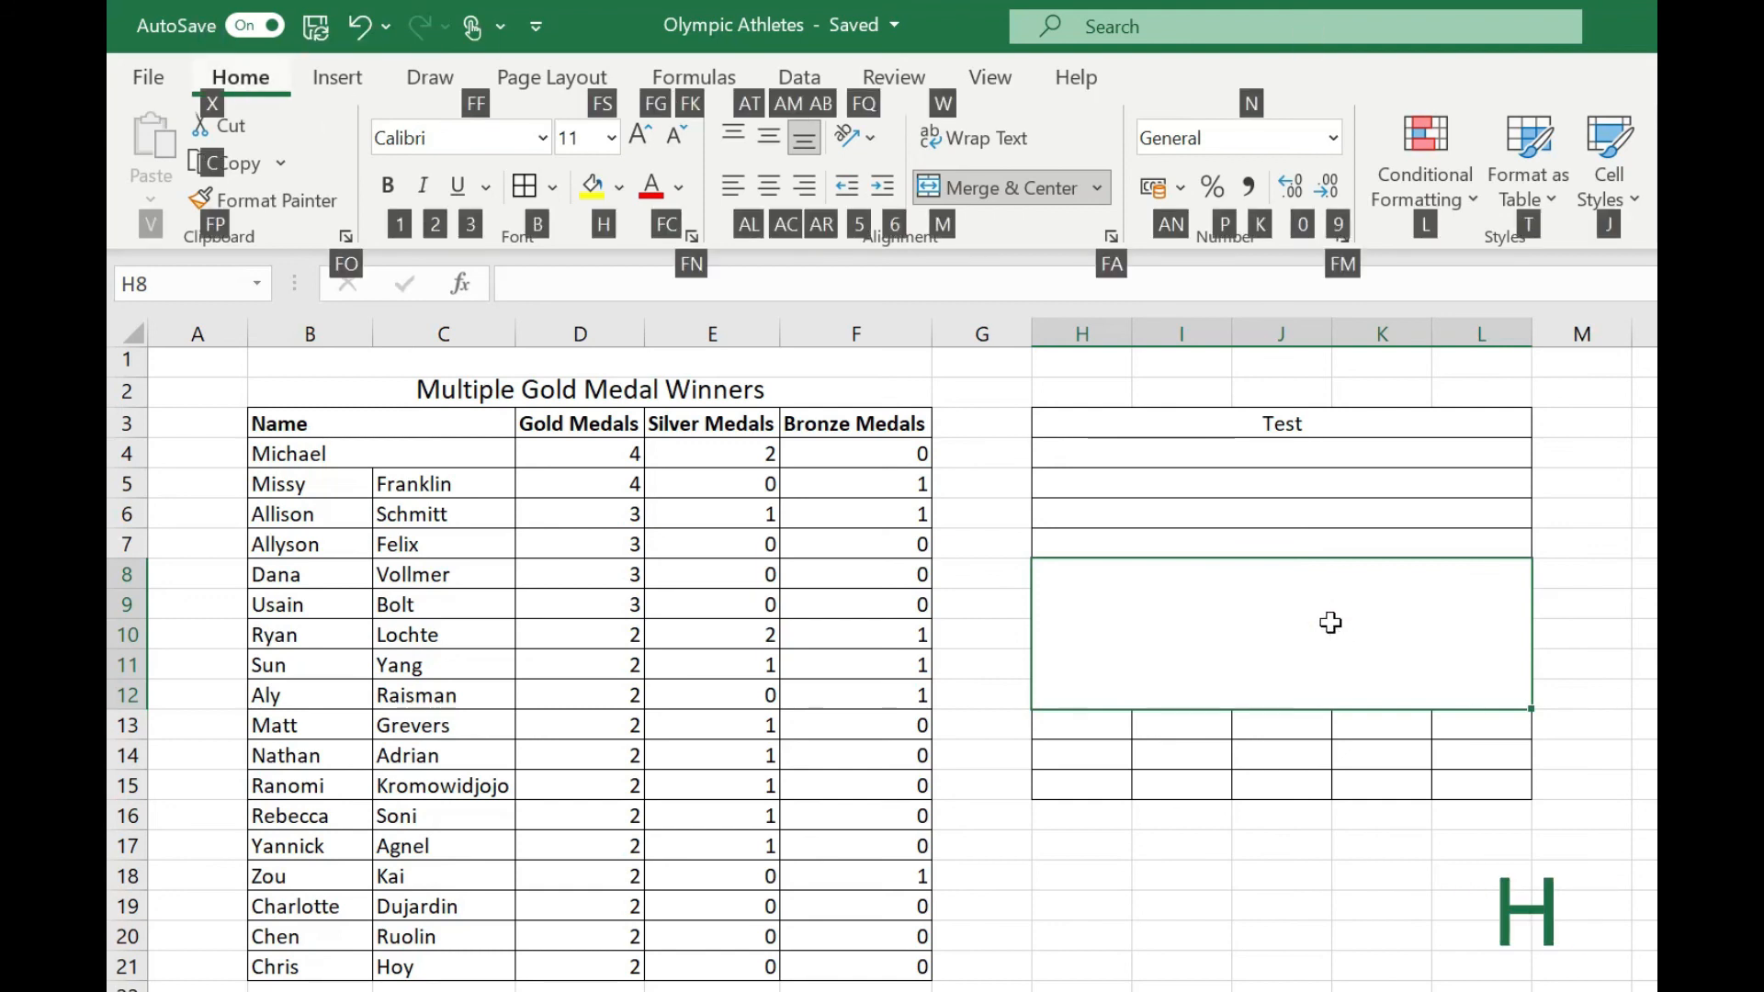
key(m)
key(u)
click(1323, 635)
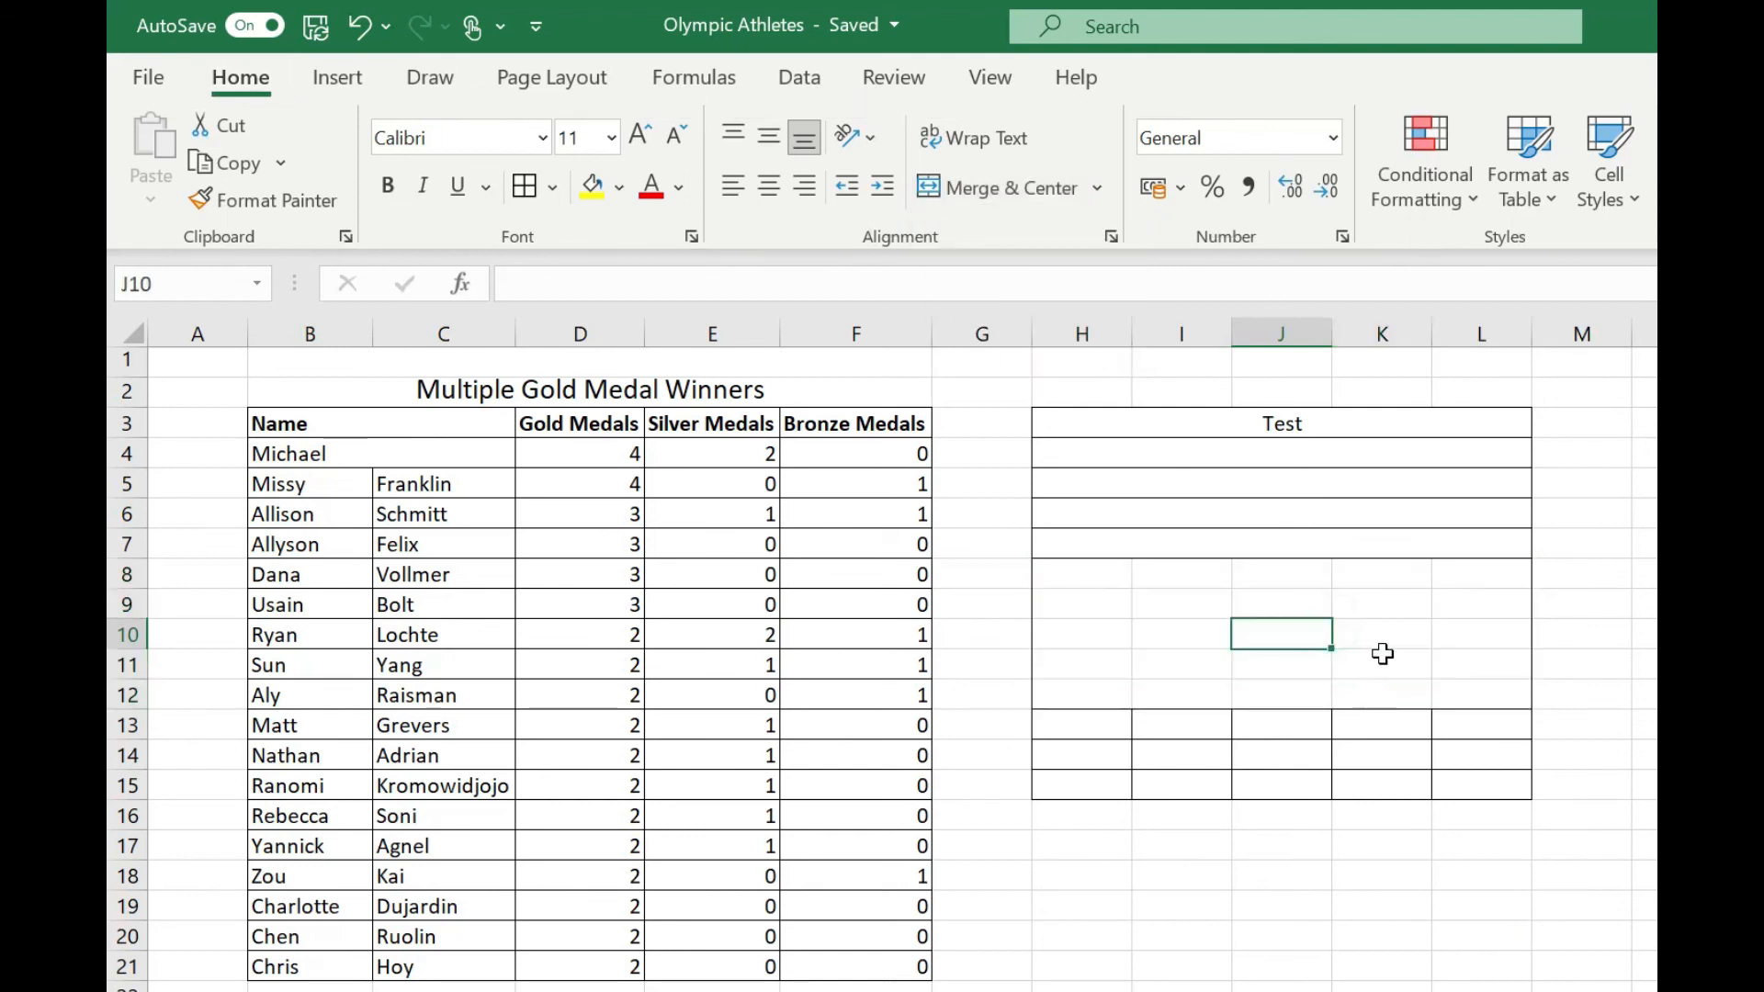